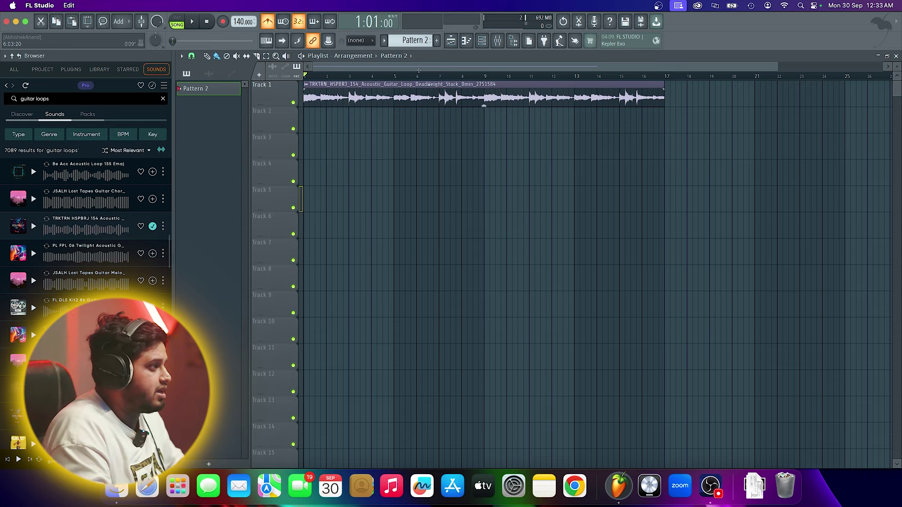
# Play back the guitar loop in the playlist to hear it without effects
pyautogui.press('space')
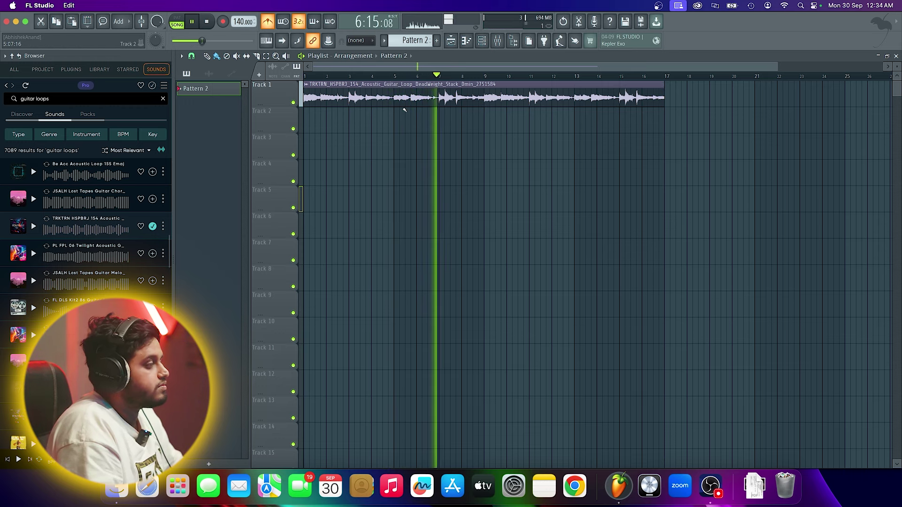
pyautogui.press('space')
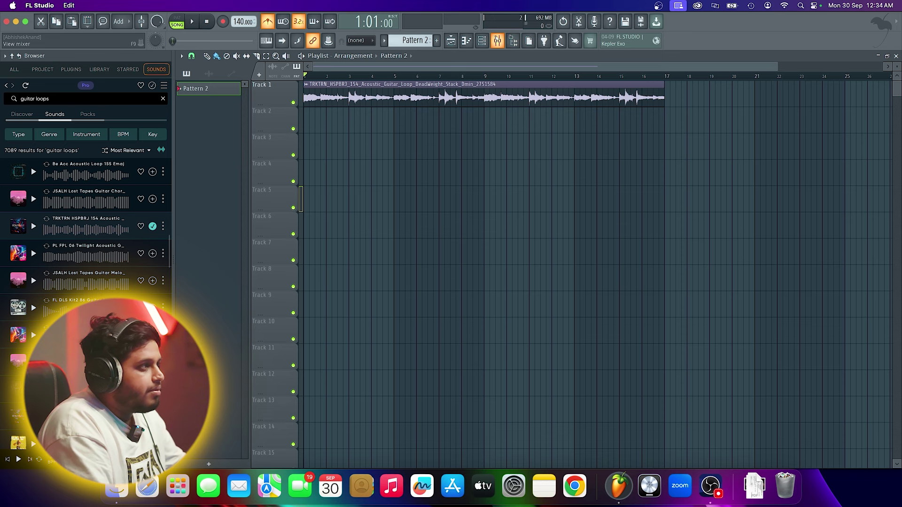
# Show all channels in the Channel rack and open the Sampler channel's piano roll
pyautogui.click(497, 41)
pyautogui.click(482, 41)
pyautogui.click(497, 41)
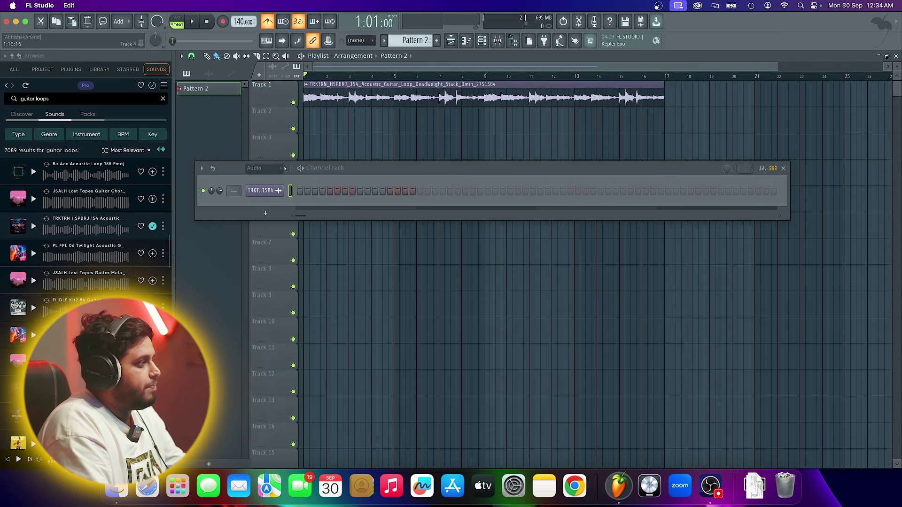
pyautogui.click(263, 168)
pyautogui.click(268, 184)
pyautogui.rightClick(264, 189)
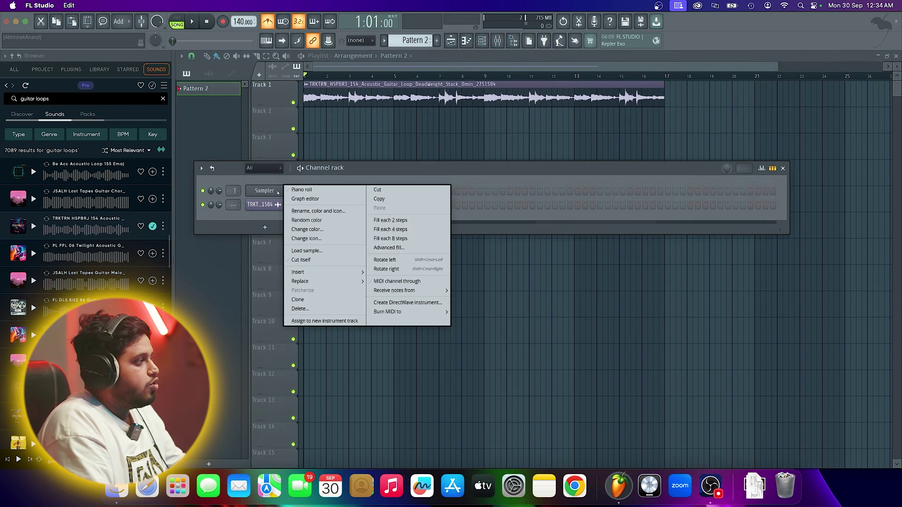
pyautogui.click(301, 188)
# Place short F4, E4, F4, G#4 and F4 notes across the first two bars of the Sampler's piano roll
pyautogui.click(226, 129)
pyautogui.click(271, 136)
pyautogui.click(294, 128)
pyautogui.click(316, 105)
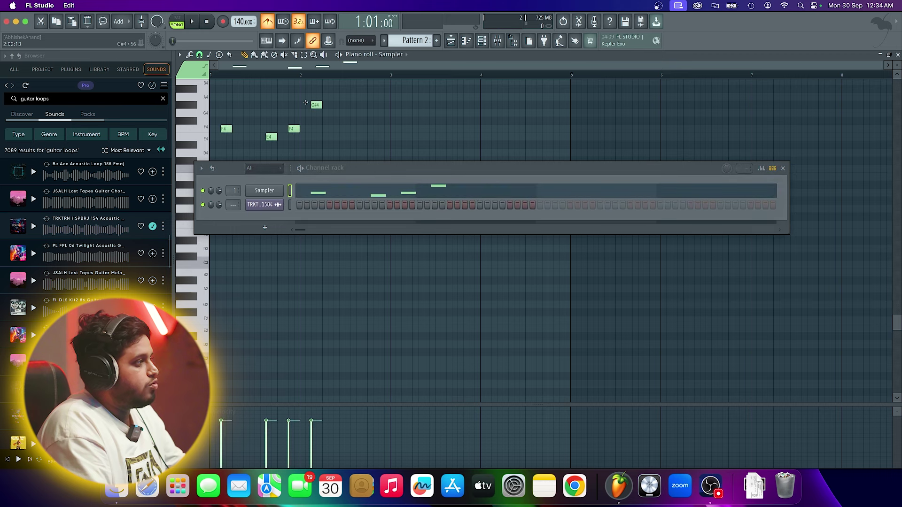
pyautogui.click(361, 129)
pyautogui.click(384, 129)
pyautogui.rightClick(384, 128)
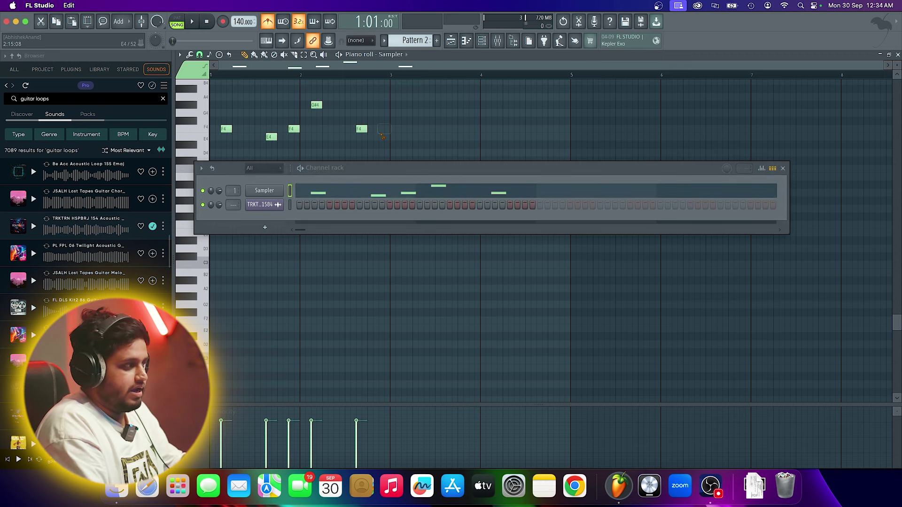
# Delete all notes from the Sampler's piano roll and return to the playlist with the Channel rack closed
pyautogui.rightClick(362, 129)
pyautogui.rightClick(316, 105)
pyautogui.rightClick(294, 128)
pyautogui.rightClick(271, 136)
pyautogui.rightClick(226, 129)
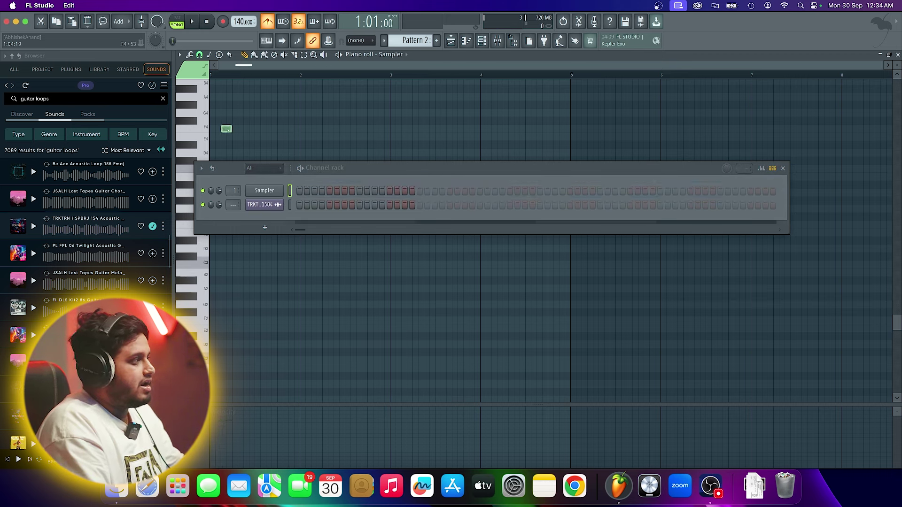
pyautogui.click(450, 41)
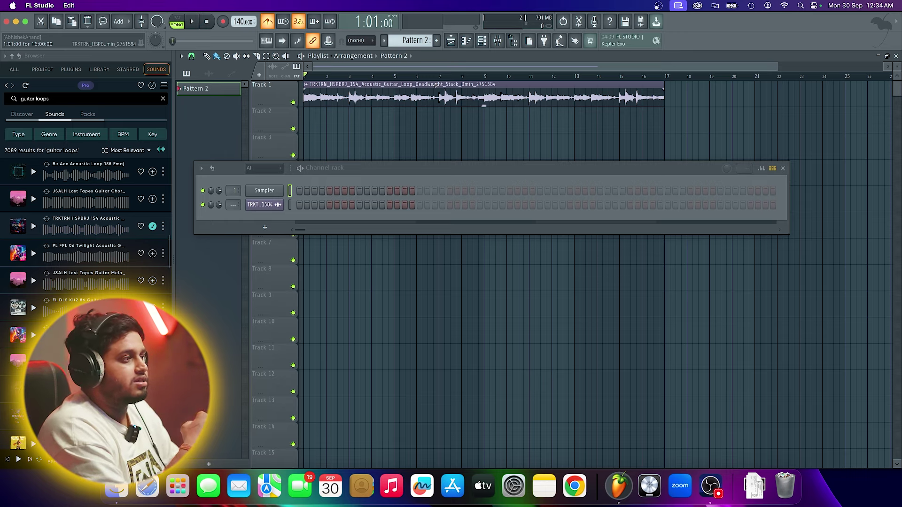
pyautogui.click(782, 168)
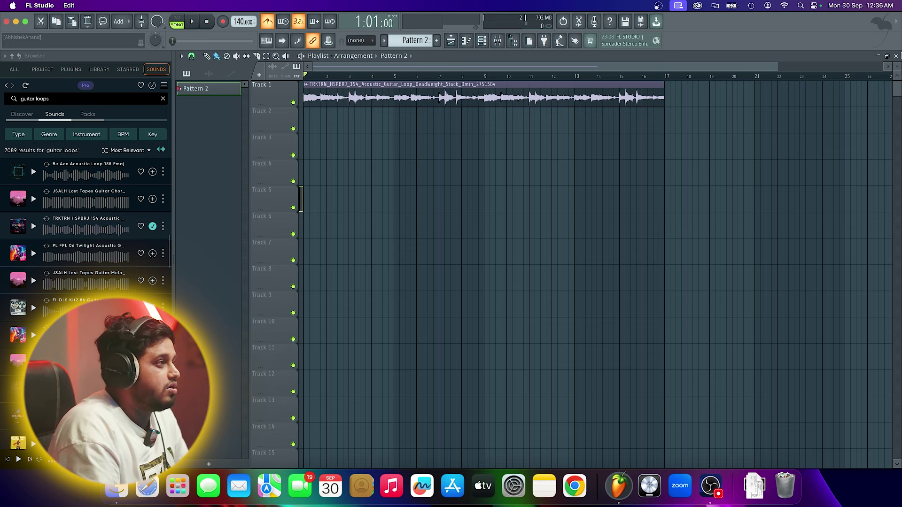
# Route the guitar loop's audio clip channel to a free mixer track
pyautogui.doubleClick(504, 98)
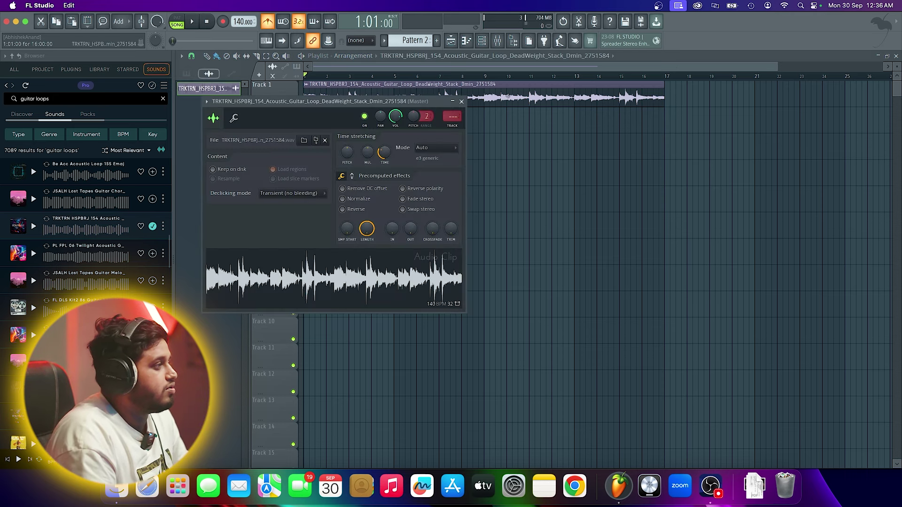
pyautogui.click(206, 101)
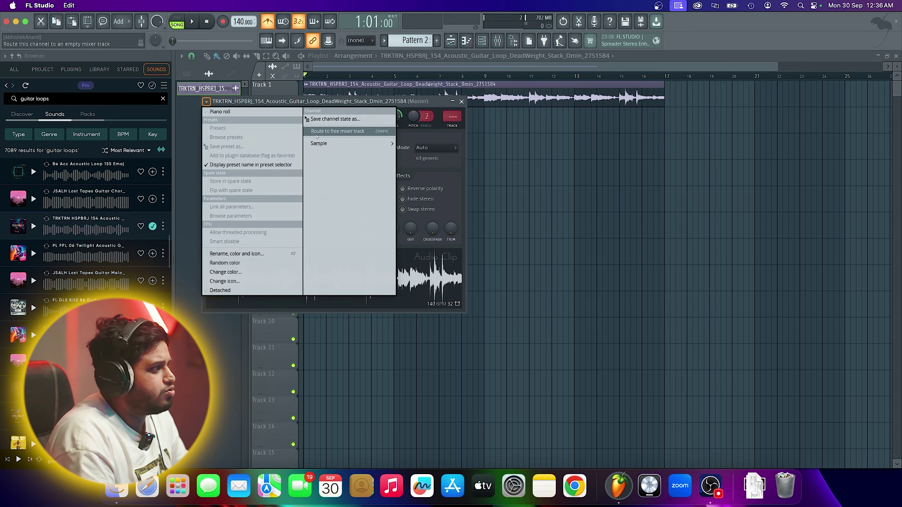
pyautogui.click(337, 131)
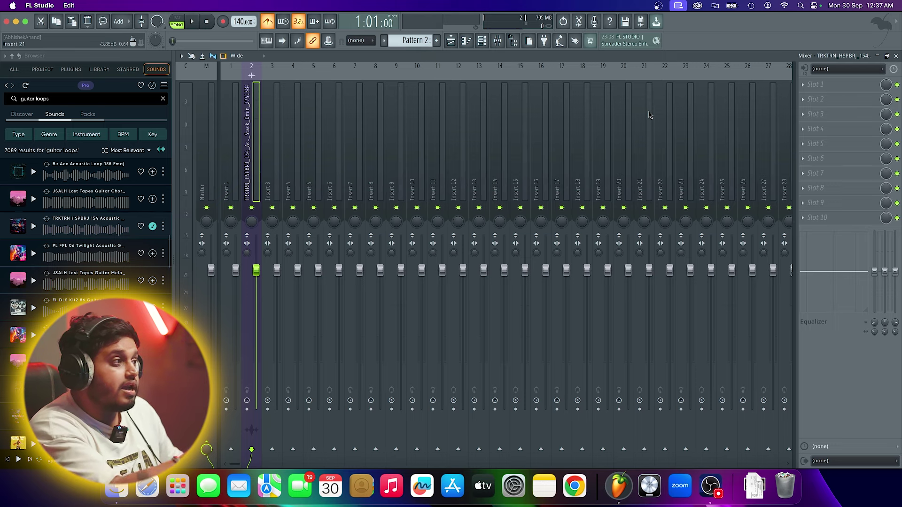
# Load Fruity Reeverb 2 into the first effect slot of the guitar loop's mixer track
pyautogui.click(821, 92)
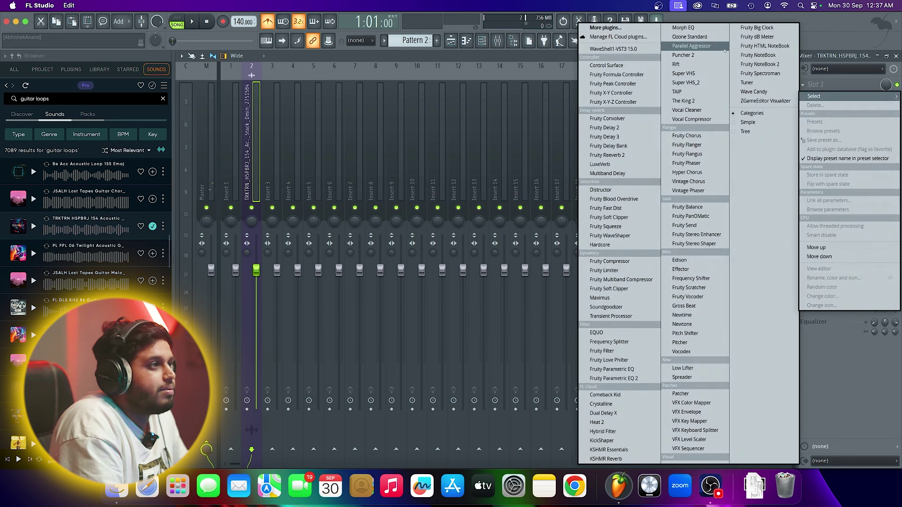
pyautogui.click(647, 31)
pyautogui.write('ree')
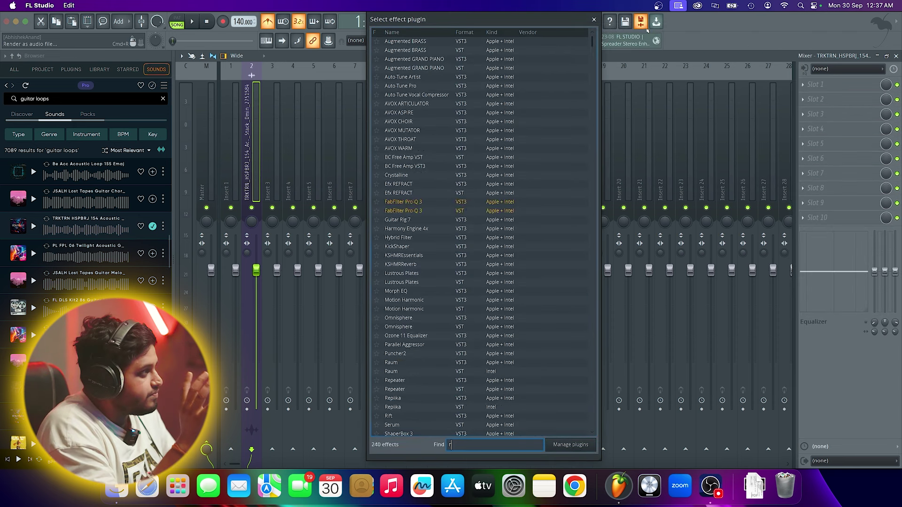
pyautogui.click(420, 89)
pyautogui.doubleClick(420, 88)
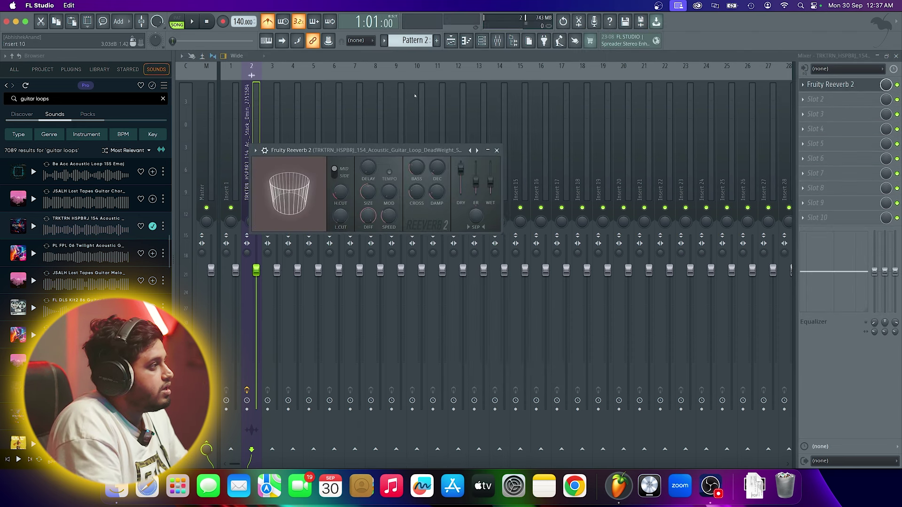
# Load the Large Hall preset in Fruity Reeverb 2 and adjust the room size
pyautogui.click(476, 150)
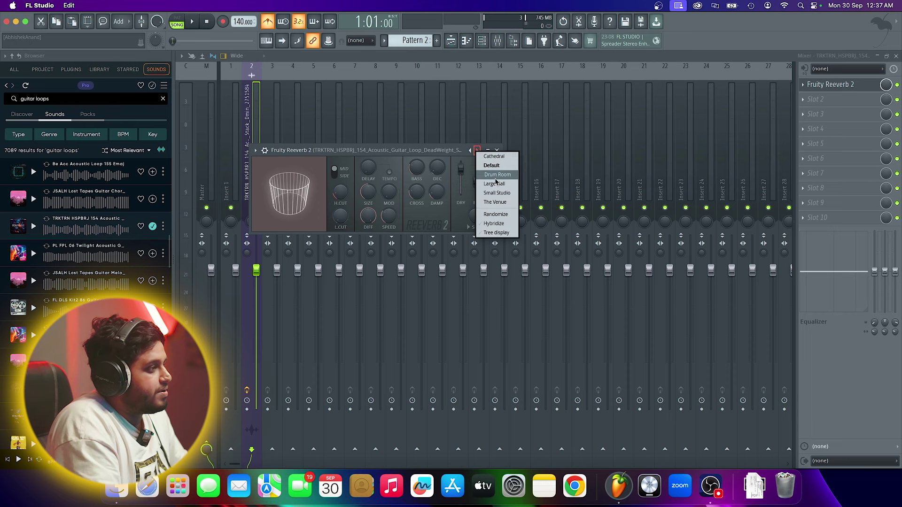
pyautogui.click(494, 184)
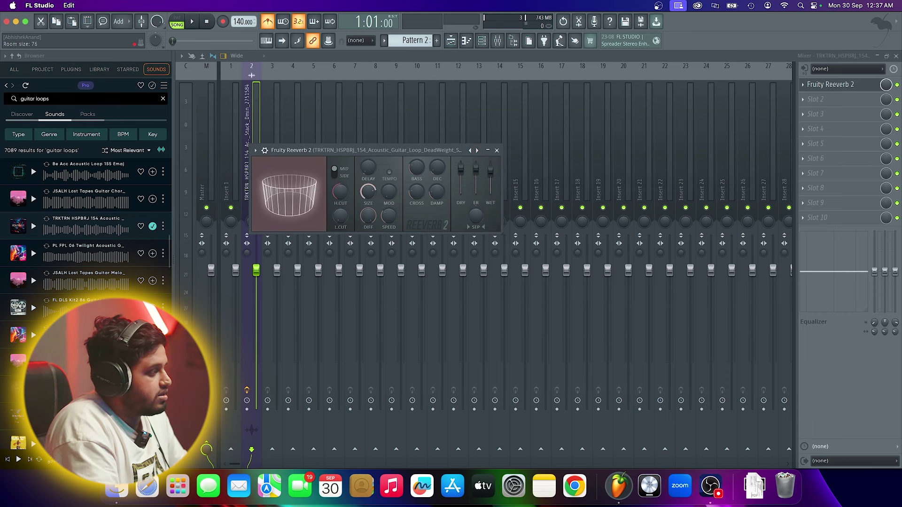
pyautogui.moveTo(368, 191); pyautogui.dragTo(368, 189)
pyautogui.press('space')
pyautogui.press('space')
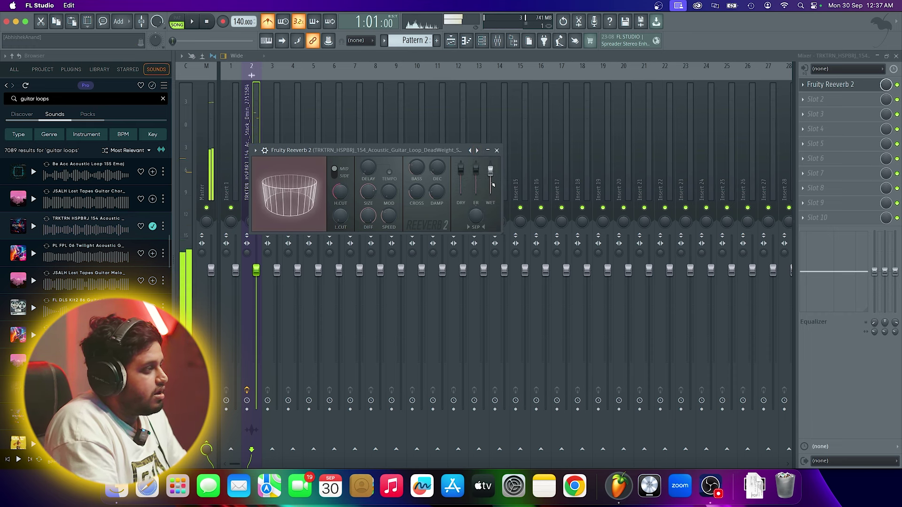
# Lower the reverb's wet level to 0% and play the loop to hear it dry
pyautogui.moveTo(491, 172); pyautogui.dragTo(492, 195)
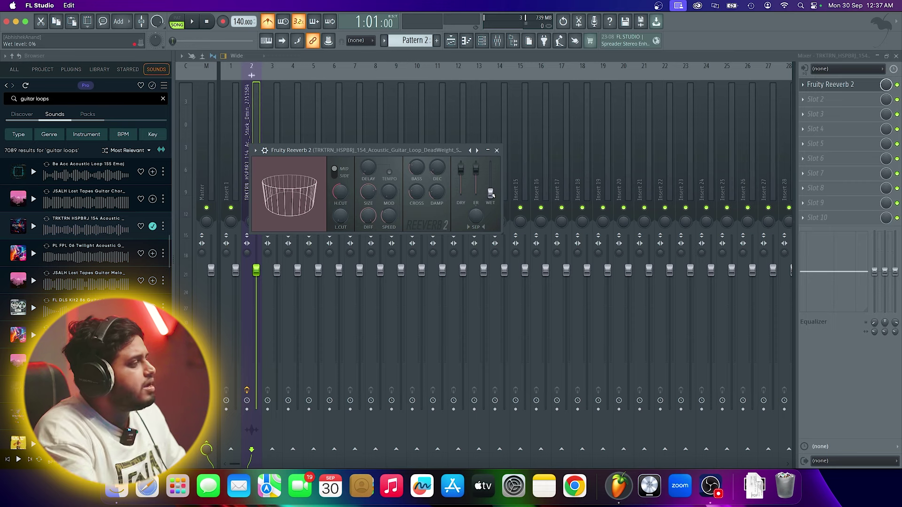
pyautogui.moveTo(492, 195)
pyautogui.mouseDown()
pyautogui.moveTo(491, 173)
pyautogui.moveTo(492, 195)
pyautogui.mouseUp()
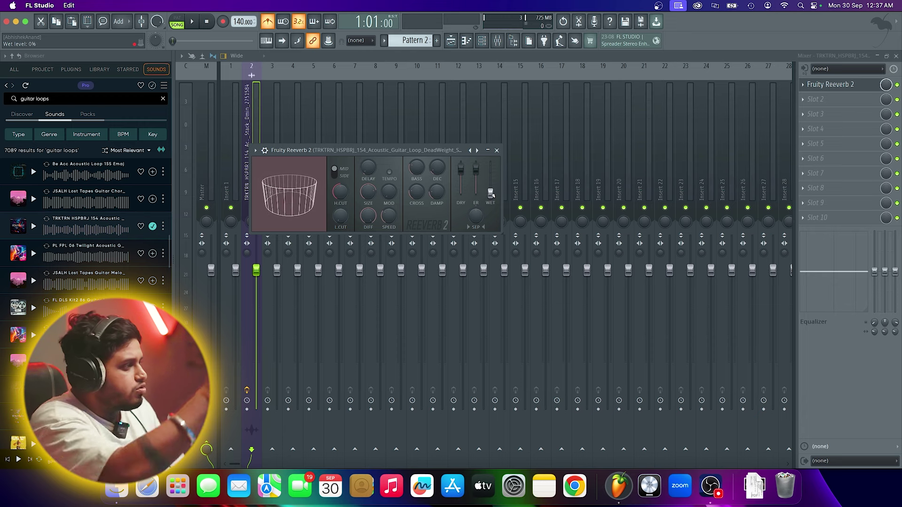
pyautogui.press('space')
pyautogui.press('space')
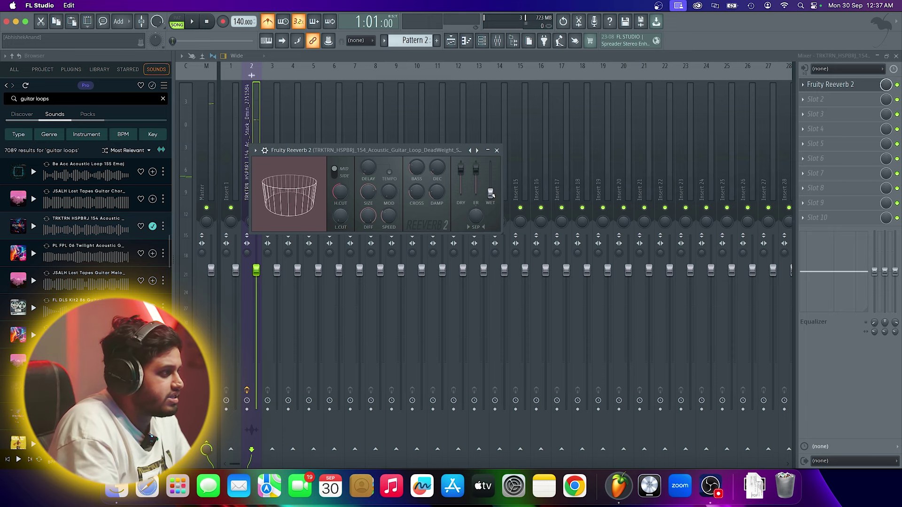
# Raise the reverb's wet level to about 105% during playback, then reset the wet level
pyautogui.press('space')
pyautogui.moveTo(491, 193); pyautogui.dragTo(491, 167)
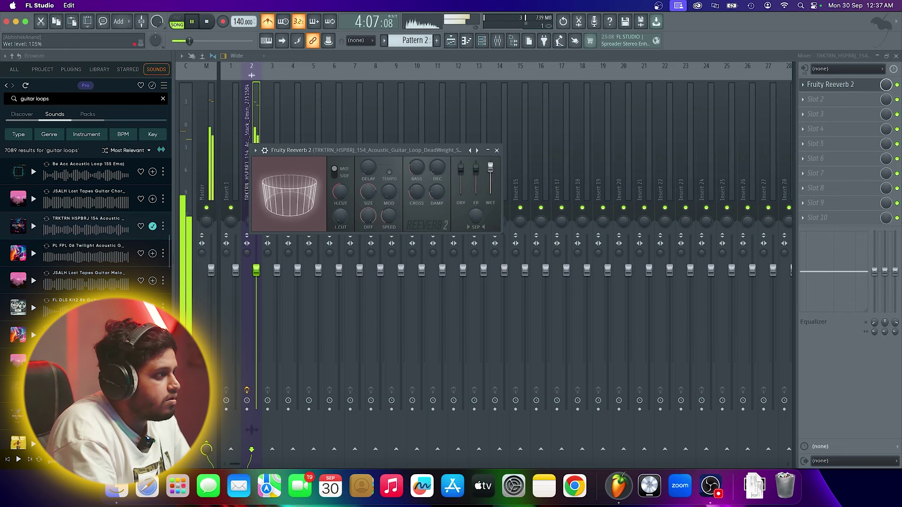
pyautogui.press('space')
pyautogui.rightClick(490, 169)
pyautogui.click(494, 175)
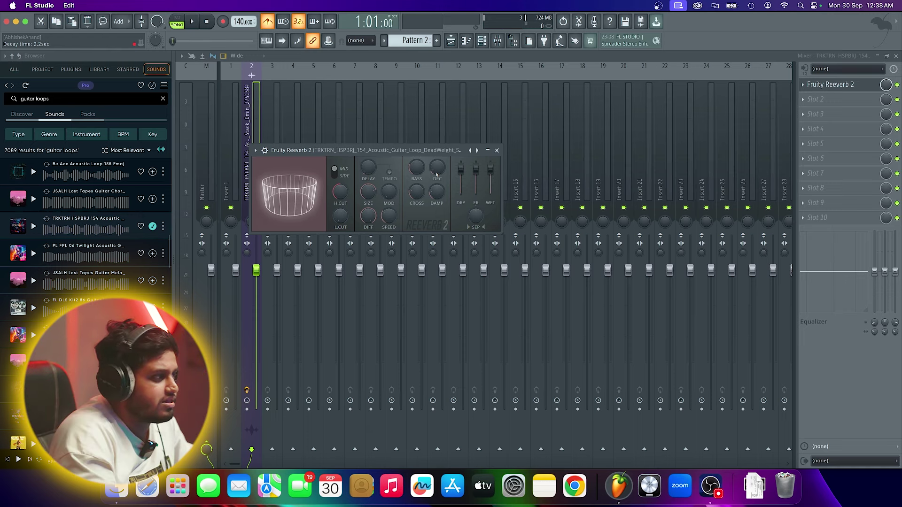
# Increase the reverb's decay time while the guitar loop plays
pyautogui.press('space')
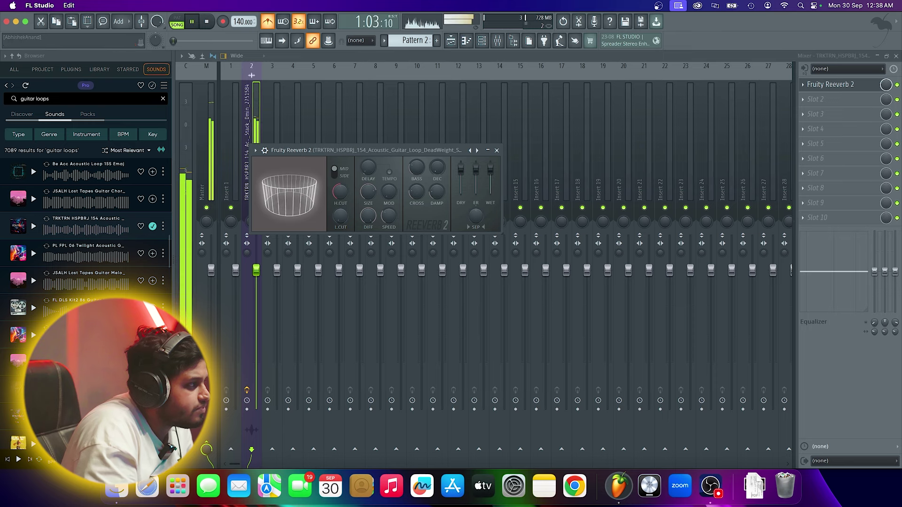
pyautogui.moveTo(437, 168); pyautogui.dragTo(437, 143)
pyautogui.press('space')
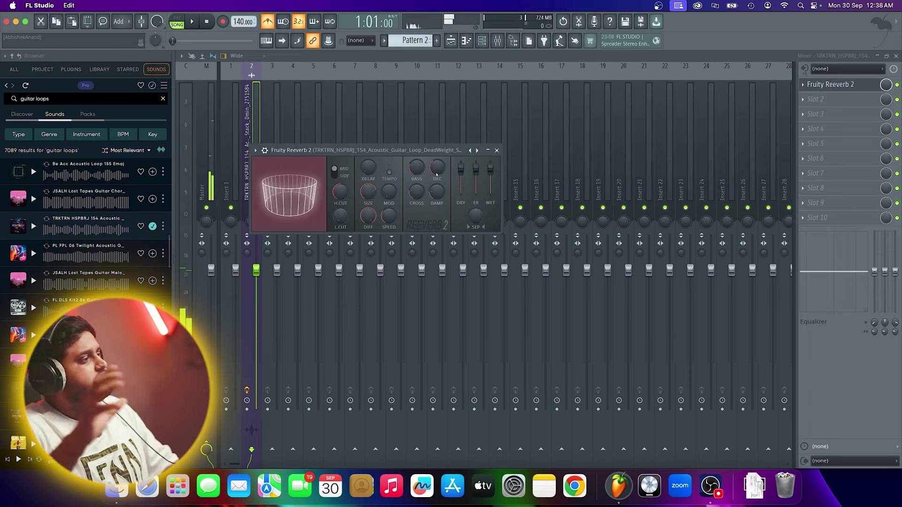
# Load a different preset in Fruity Reeverb 2
pyautogui.rightClick(471, 151)
pyautogui.click(489, 187)
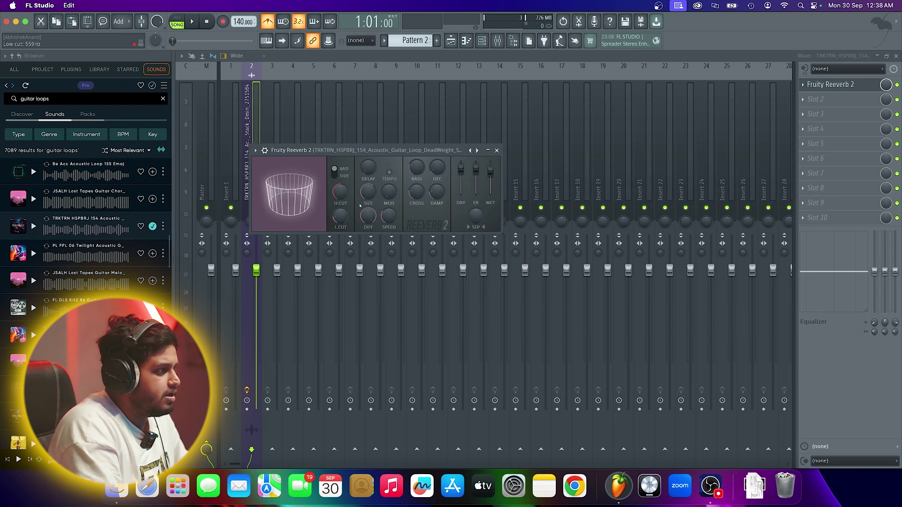
pyautogui.scroll(3, 495, 182)
# Set the reverb's wet level to 0% and create an automation clip for it
pyautogui.moveTo(494, 173); pyautogui.dragTo(495, 198)
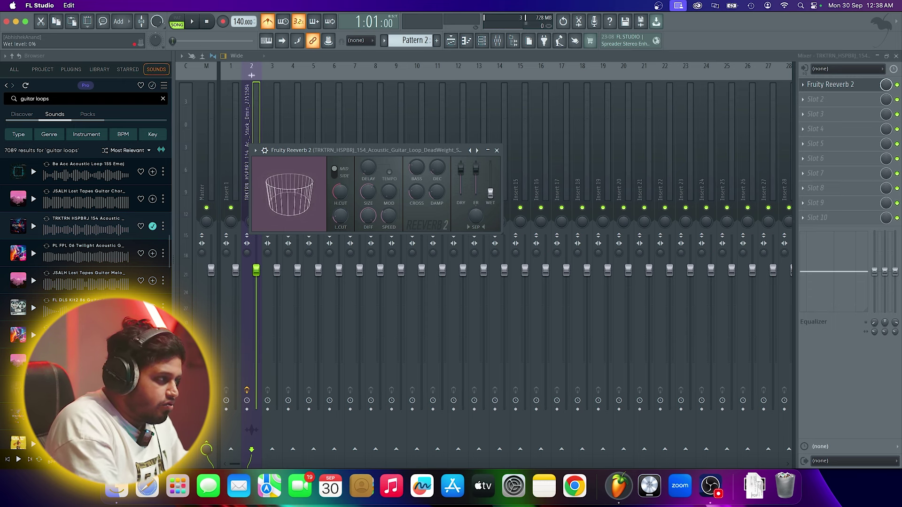
pyautogui.rightClick(490, 194)
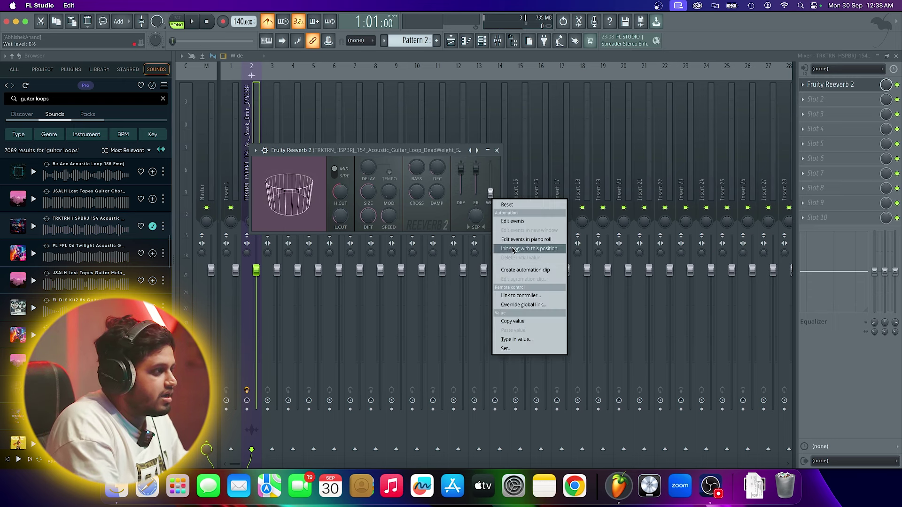
pyautogui.click(515, 269)
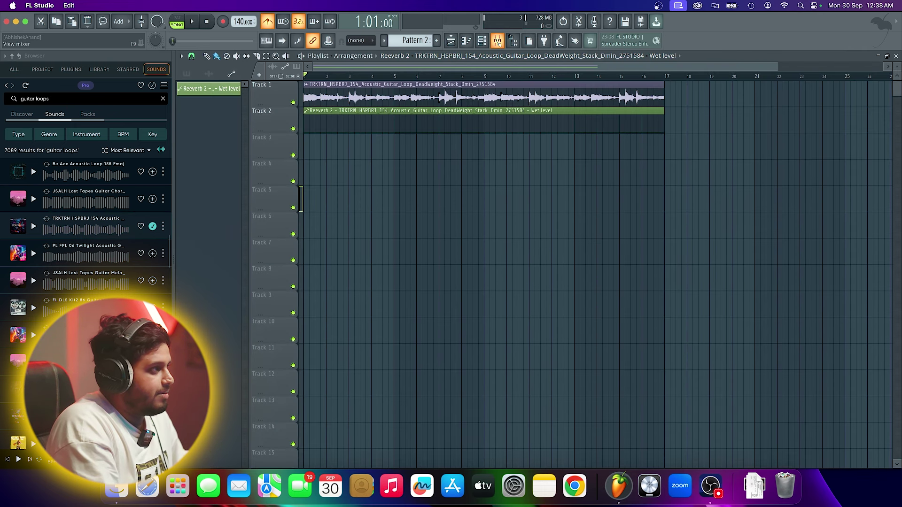
# Reopen Fruity Reeverb 2 from the mixer and place it as a detached window over the playlist, below the automation clip
pyautogui.press('F9')
pyautogui.click(812, 86)
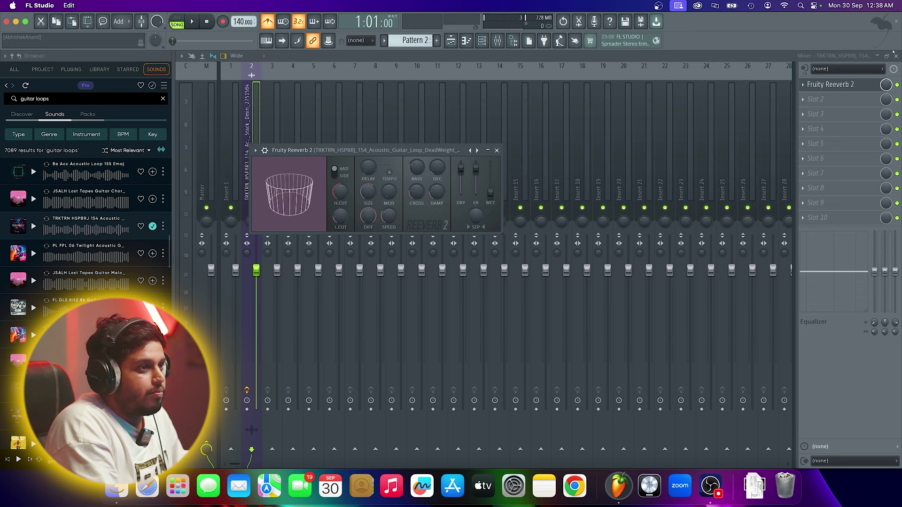
pyautogui.press('F5')
pyautogui.moveTo(335, 152); pyautogui.dragTo(428, 171)
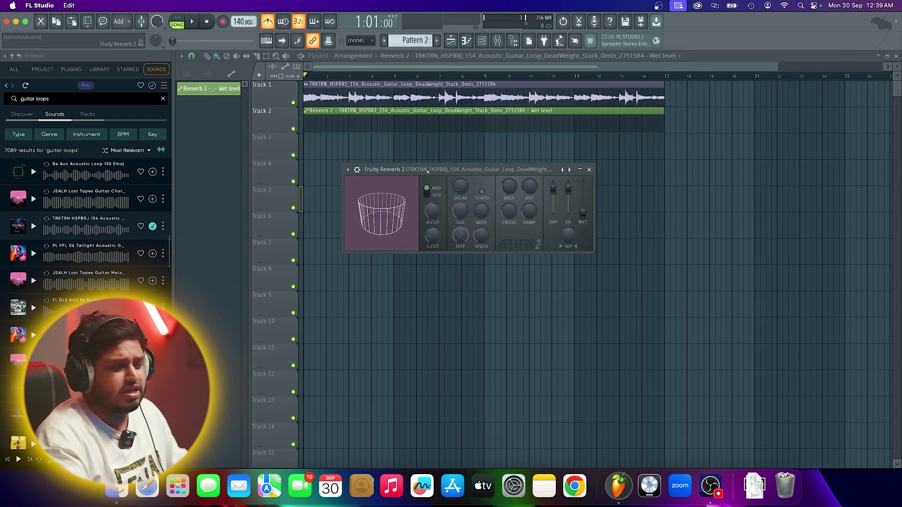
pyautogui.click(348, 170)
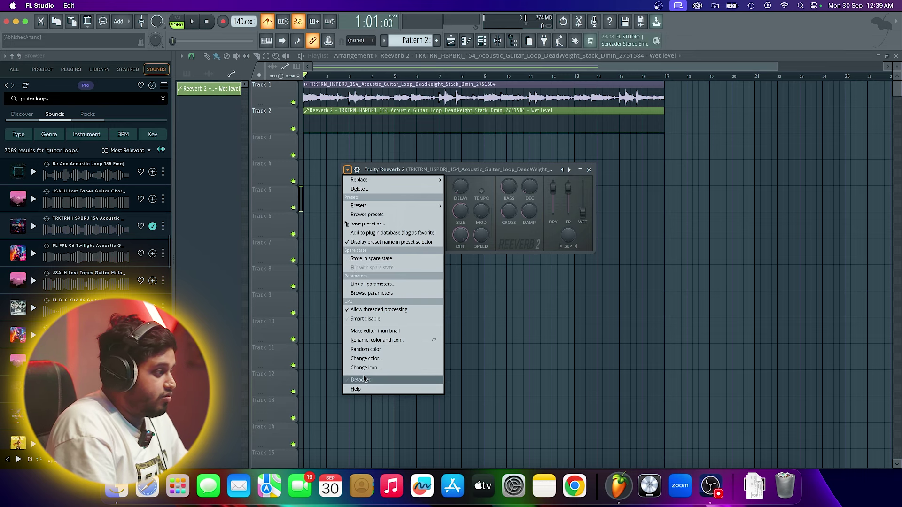
pyautogui.click(364, 380)
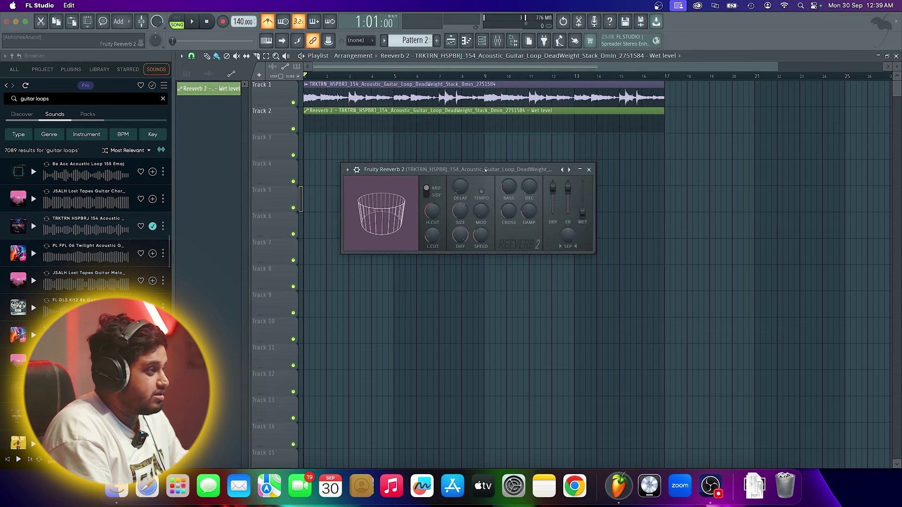
pyautogui.moveTo(486, 169); pyautogui.dragTo(478, 208)
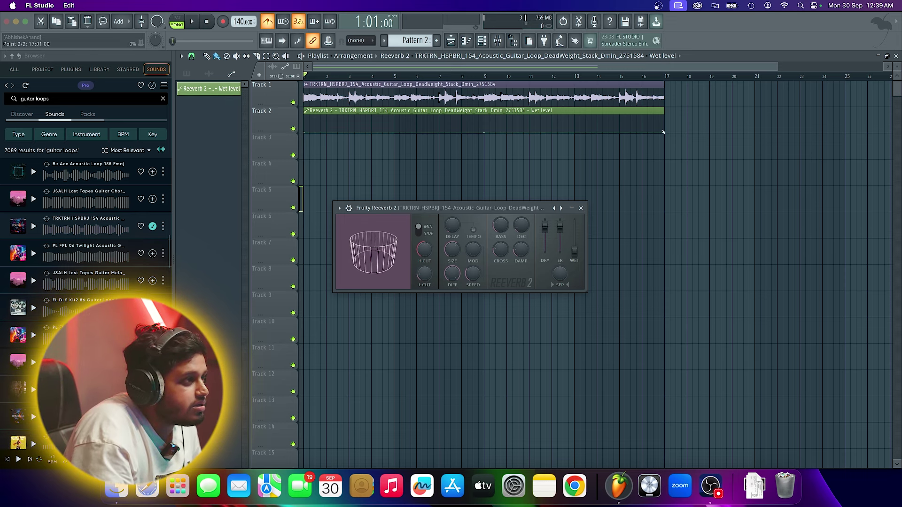
# Raise the end point of the wet level automation clip to about 74%
pyautogui.moveTo(665, 135); pyautogui.dragTo(665, 121)
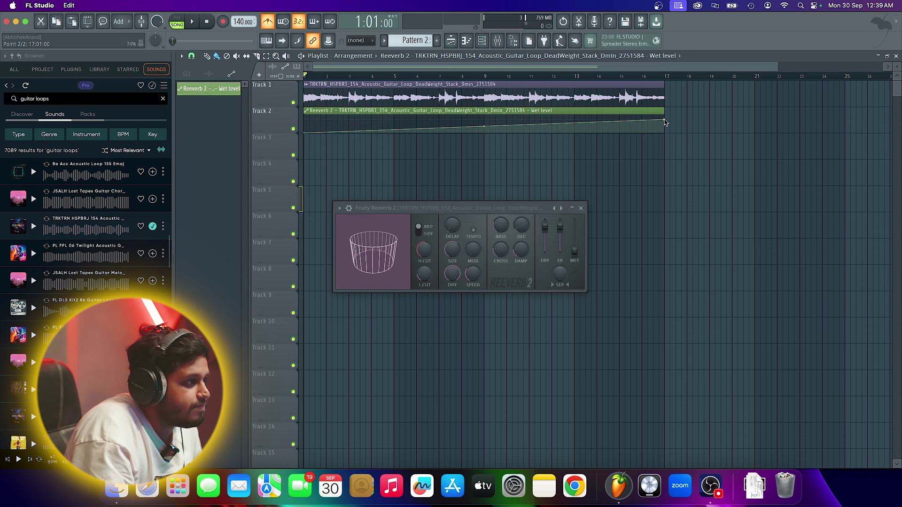
# Play the loop, bend the wet level automation ramp upward into an early-rising curve, and play it again from the start
pyautogui.press('space')
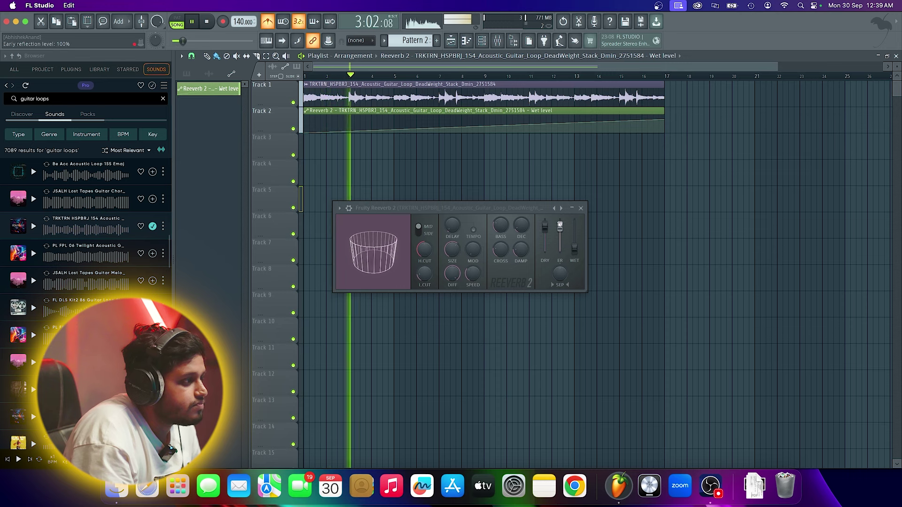
pyautogui.press('space')
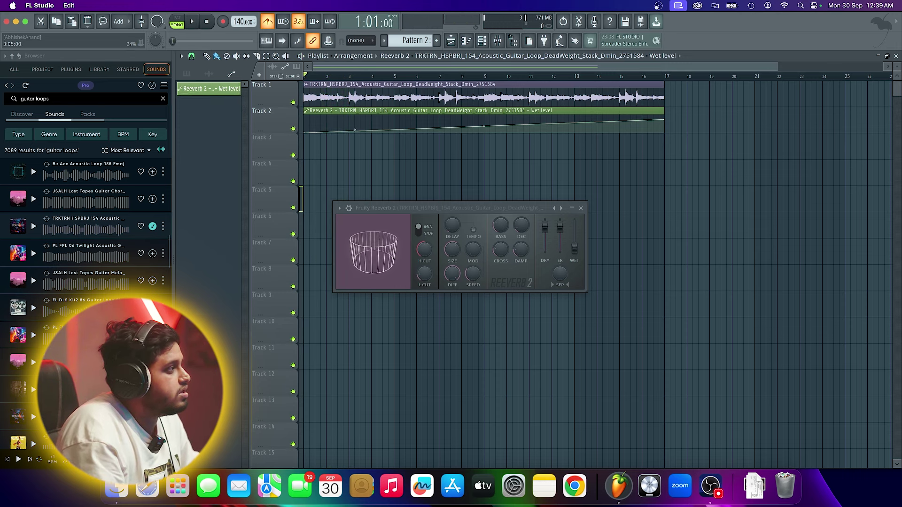
pyautogui.moveTo(484, 126); pyautogui.dragTo(484, 113)
pyautogui.press('space')
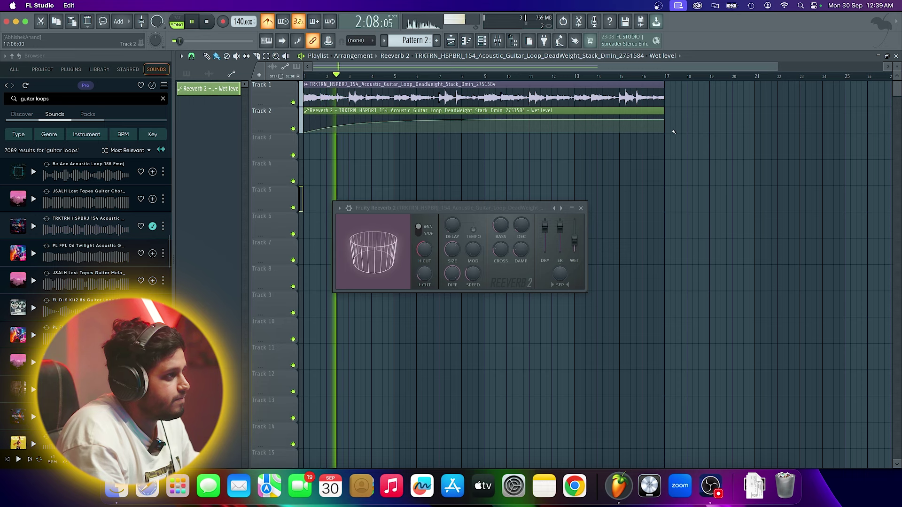
pyautogui.press('space')
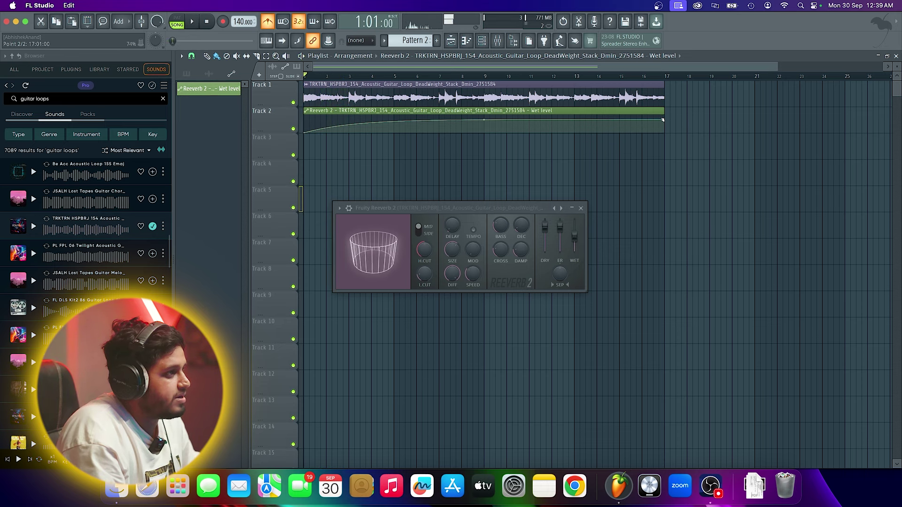
# Move the wet level ramp's end point to bar 7, then extend the clip with points rising to bar 9 and dropping to about 38%
pyautogui.moveTo(663, 117); pyautogui.dragTo(438, 120)
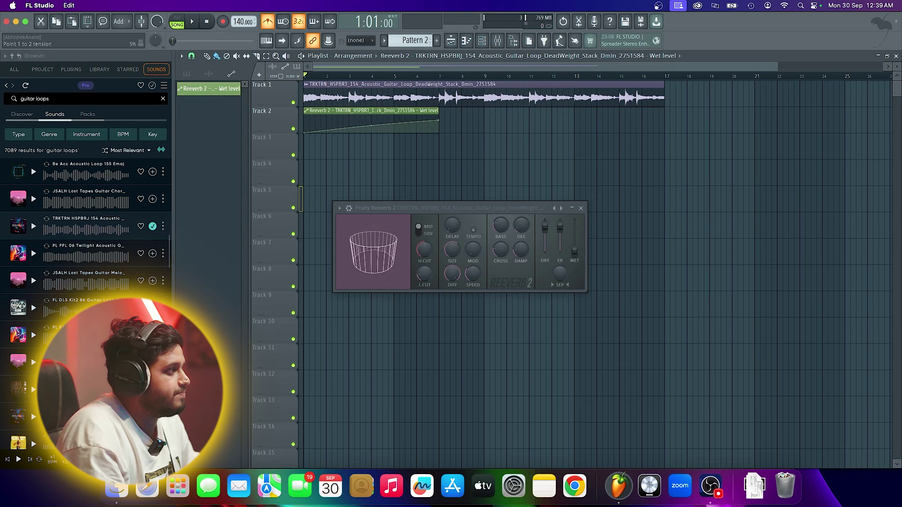
pyautogui.press('space')
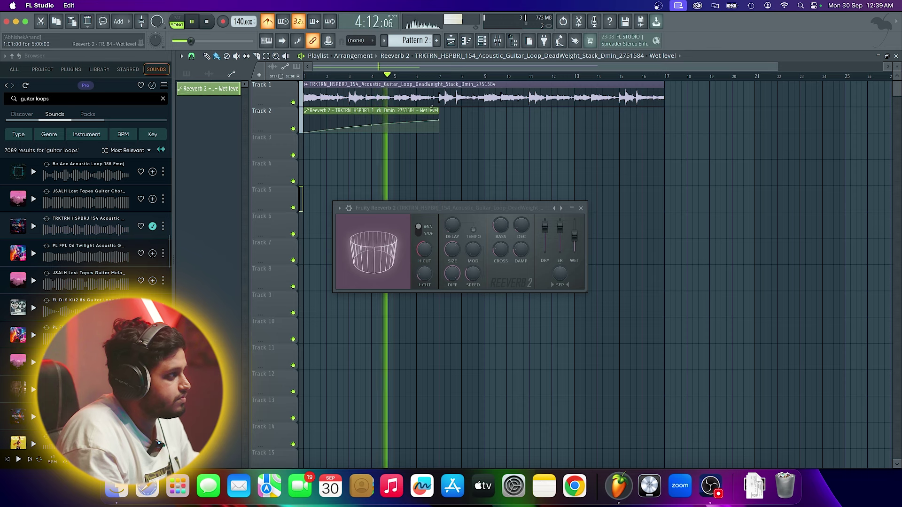
pyautogui.moveTo(439, 112); pyautogui.dragTo(544, 104)
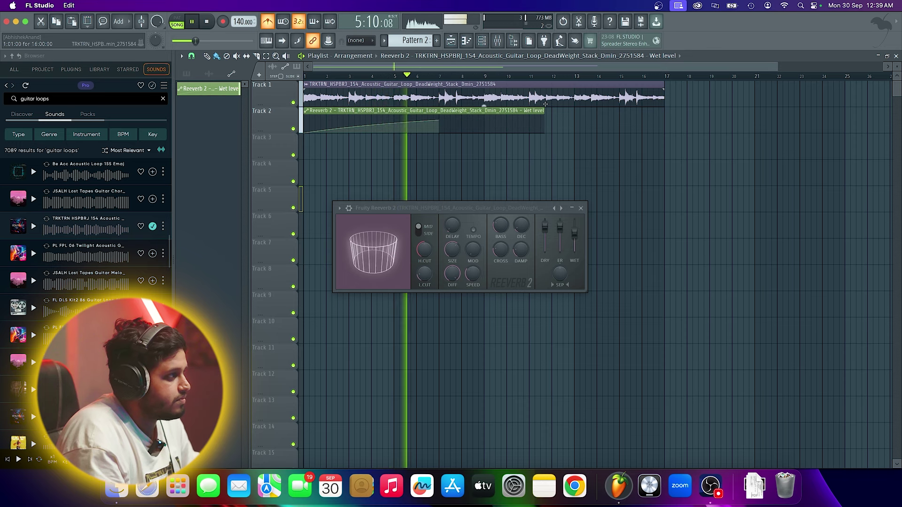
pyautogui.click(459, 117)
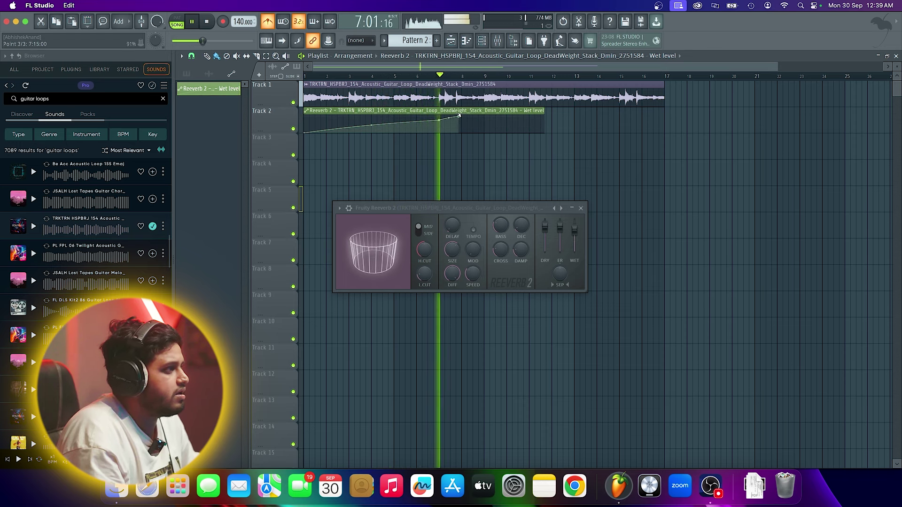
pyautogui.moveTo(459, 116); pyautogui.dragTo(481, 114)
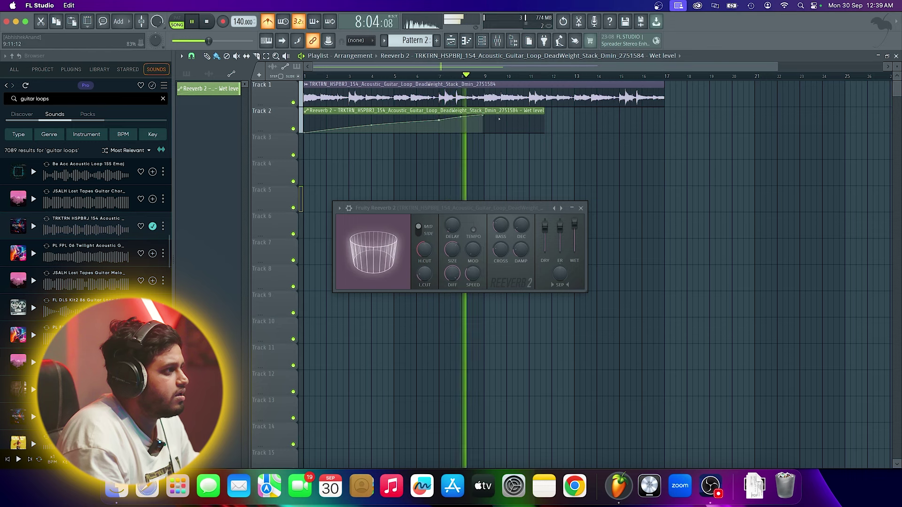
pyautogui.click(487, 123)
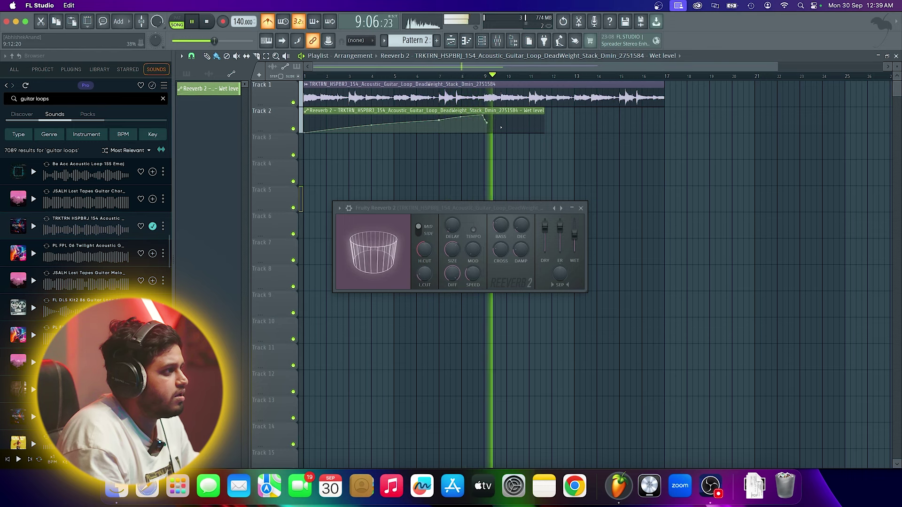
pyautogui.press('space')
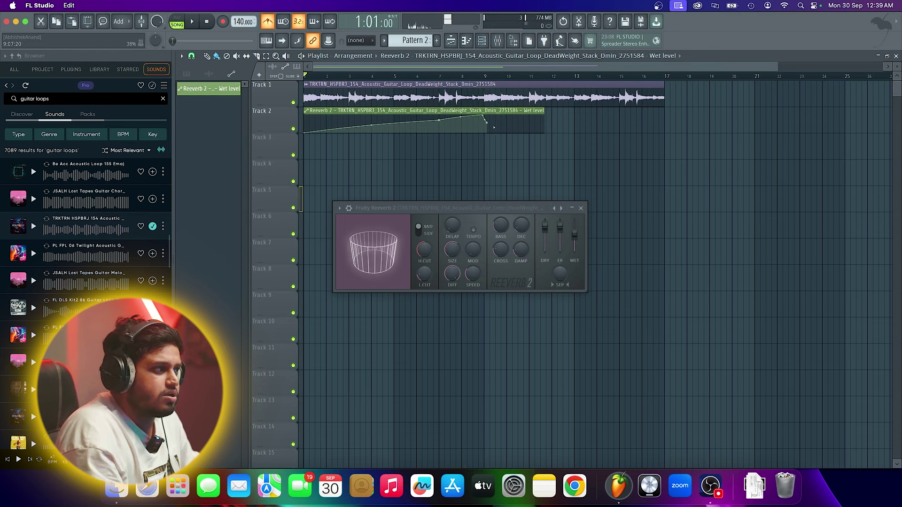
# Lengthen the wet level clip to about bar 19, add a high point at bar 16, and bend the new segment slightly downward
pyautogui.moveTo(543, 111); pyautogui.dragTo(706, 111)
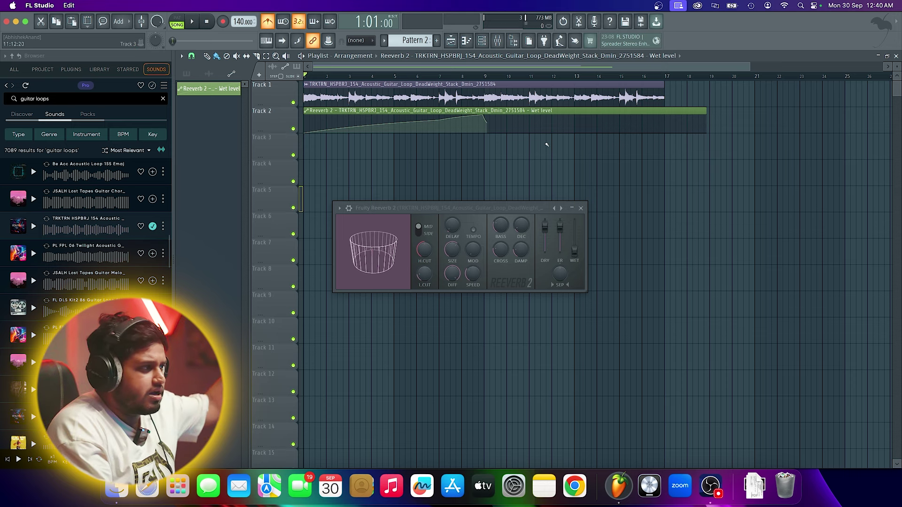
pyautogui.click(642, 118)
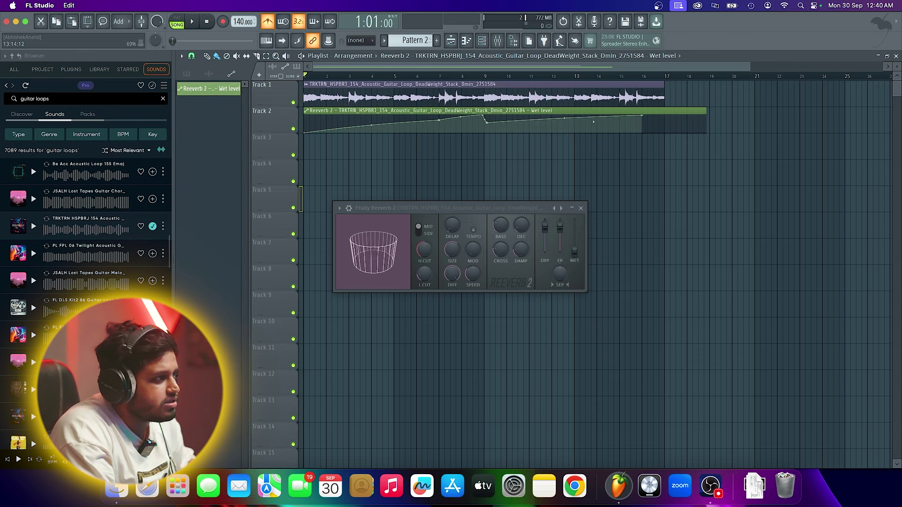
pyautogui.moveTo(564, 118); pyautogui.dragTo(564, 122)
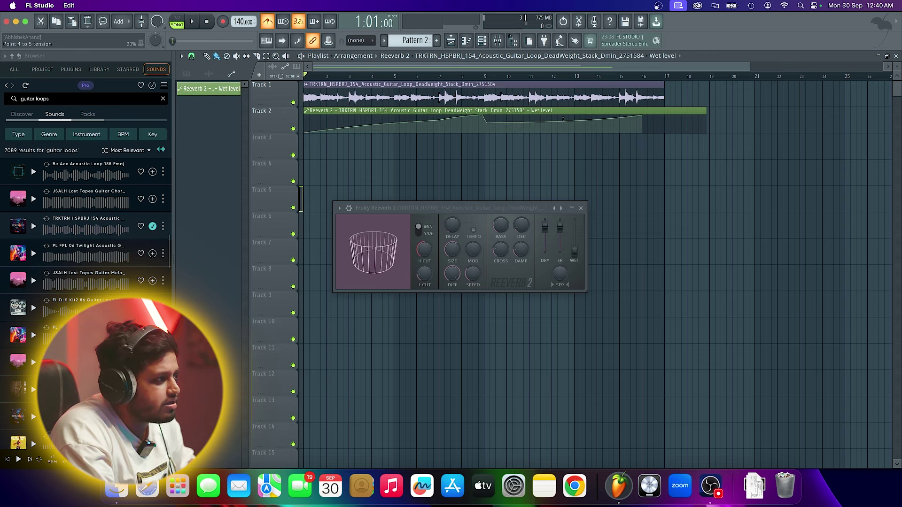
# Trim the wet level automation clip to the guitar loop's end at bar 17 while playing the song, and stop playback
pyautogui.press('space')
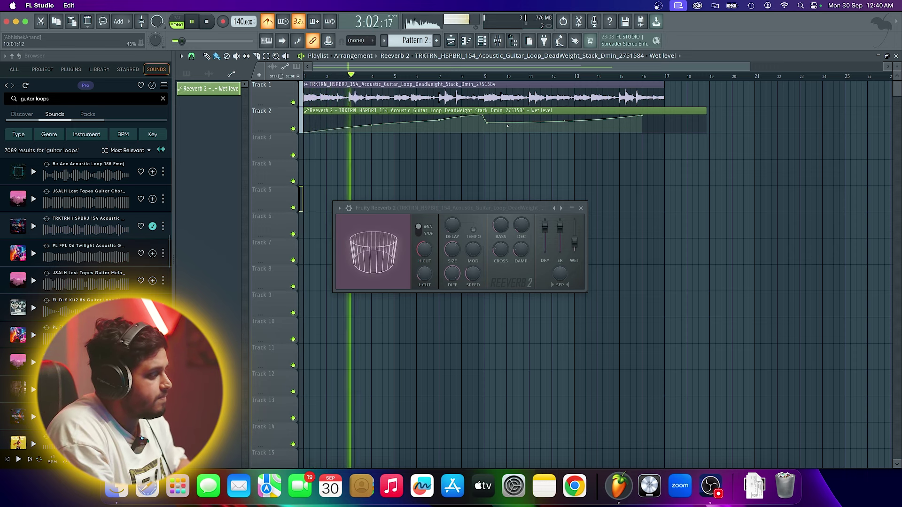
pyautogui.moveTo(701, 112); pyautogui.dragTo(665, 119)
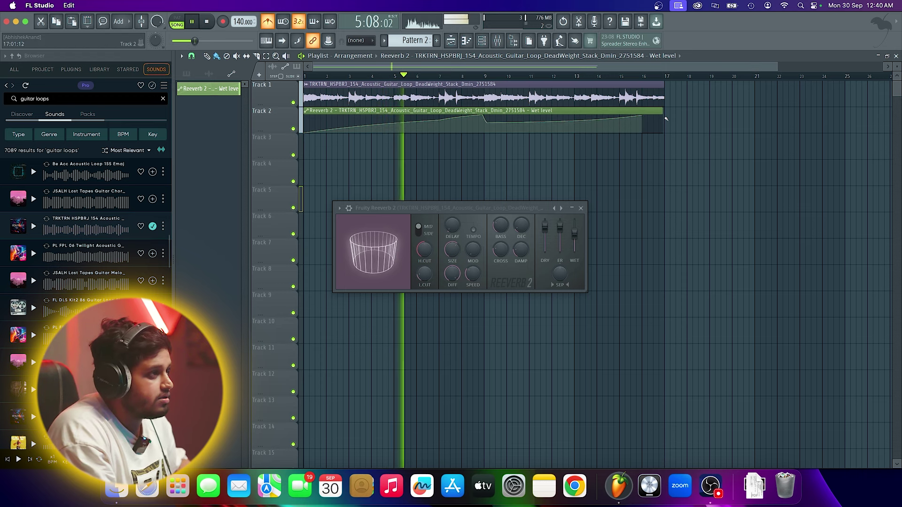
pyautogui.moveTo(660, 111); pyautogui.dragTo(663, 111)
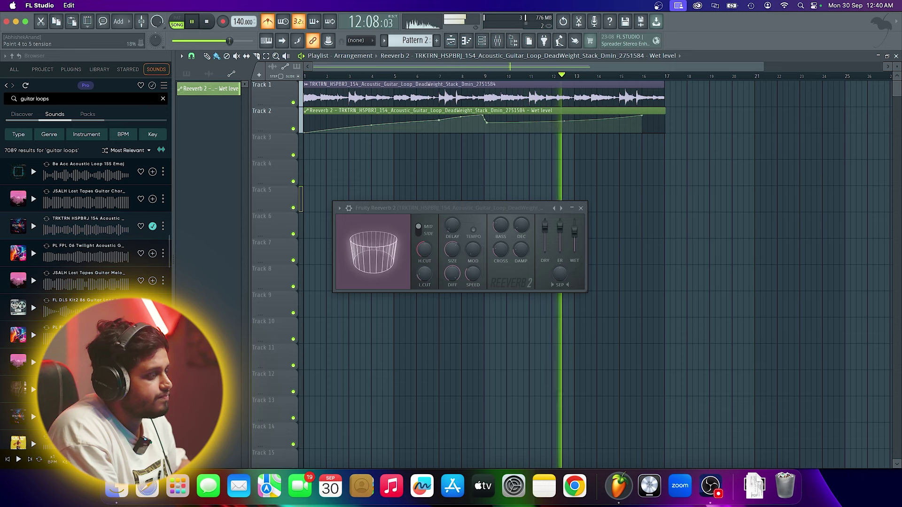
pyautogui.press('space')
# Create an automation clip for the reverb's decay time and add a point to it just after bar 9
pyautogui.rightClick(511, 231)
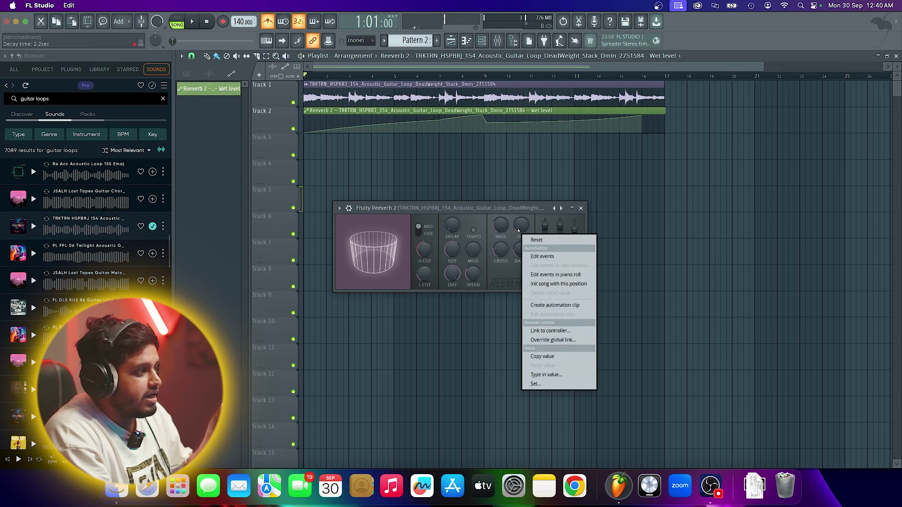
pyautogui.click(544, 303)
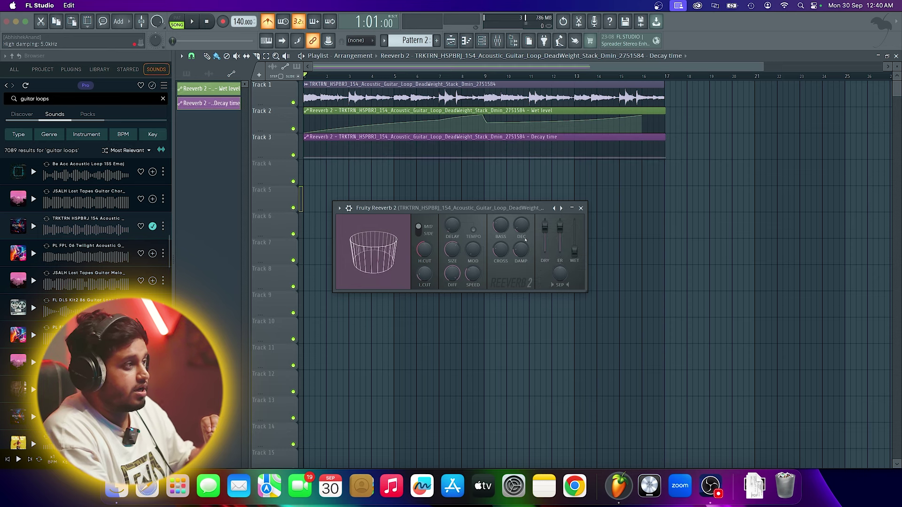
pyautogui.rightClick(488, 158)
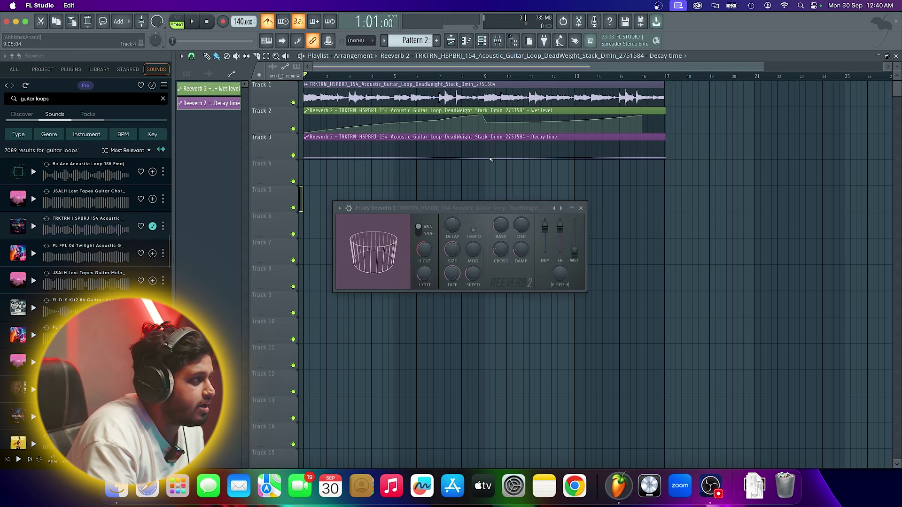
pyautogui.moveTo(488, 157); pyautogui.dragTo(487, 157)
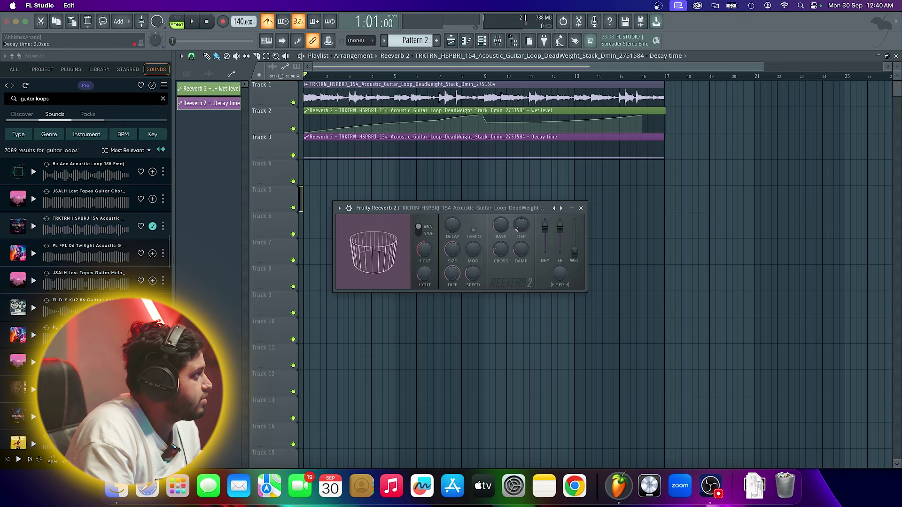
# Copy the reverb's decay time value and paste it (10%) to the first and middle points of the decay time clip
pyautogui.rightClick(523, 229)
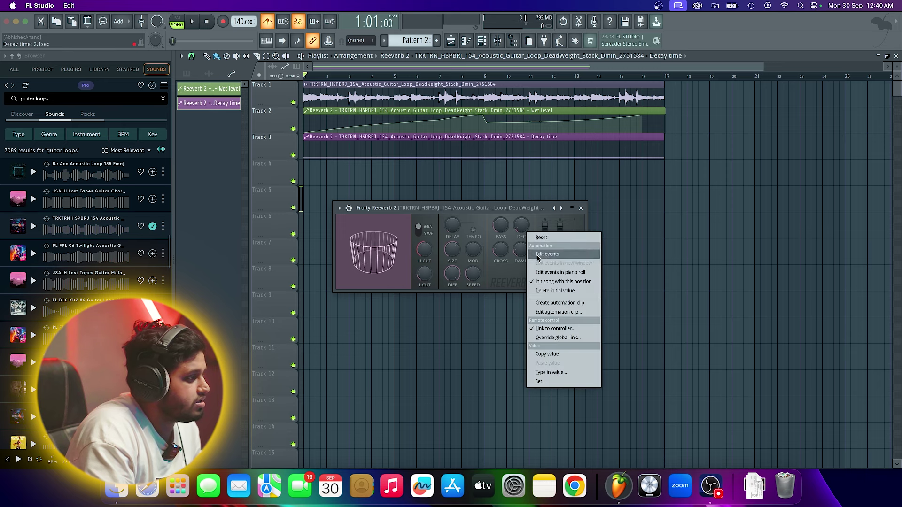
pyautogui.click(548, 354)
pyautogui.rightClick(306, 158)
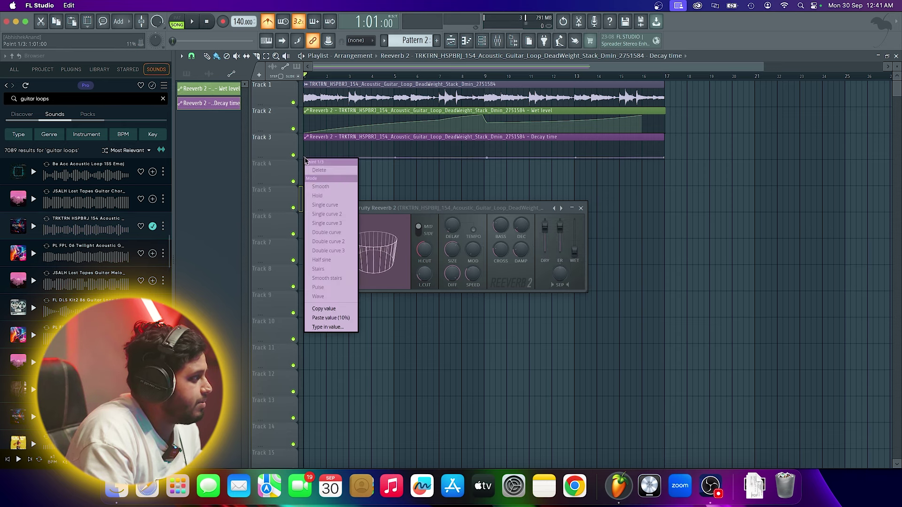
pyautogui.click(331, 317)
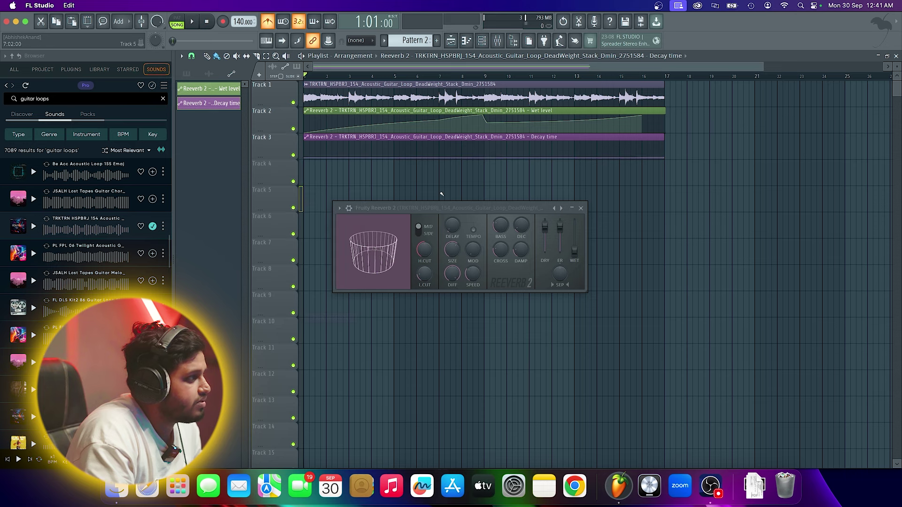
pyautogui.rightClick(487, 157)
pyautogui.click(514, 317)
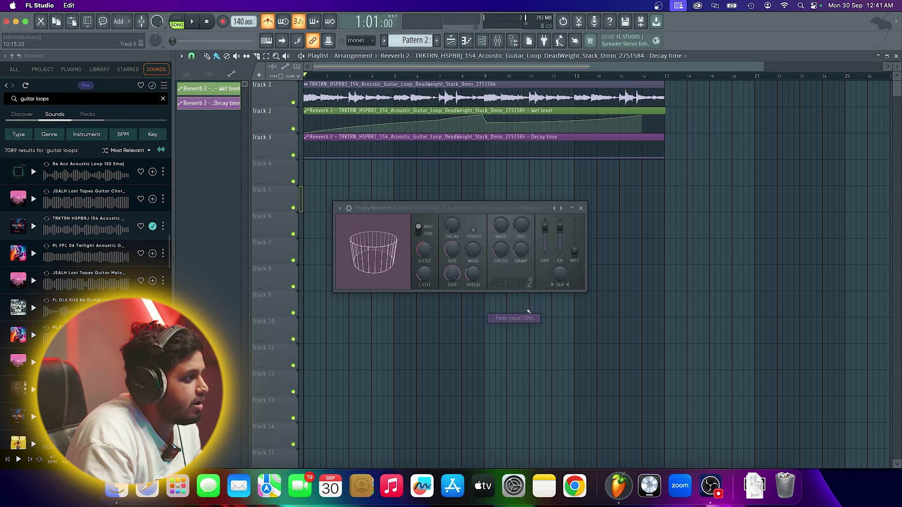
# Raise the end point of the decay time clip slightly and play the song from about bar 9
pyautogui.moveTo(664, 155); pyautogui.dragTo(663, 153)
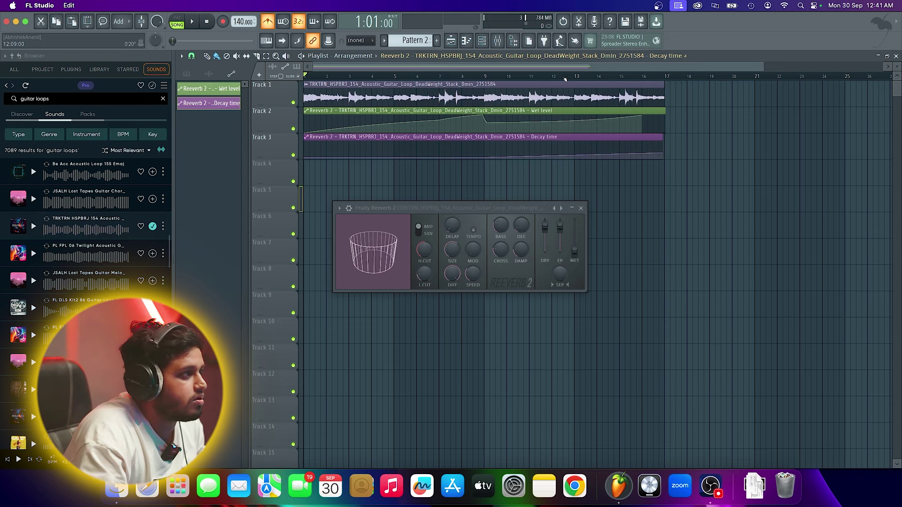
pyautogui.moveTo(563, 77); pyautogui.dragTo(498, 101)
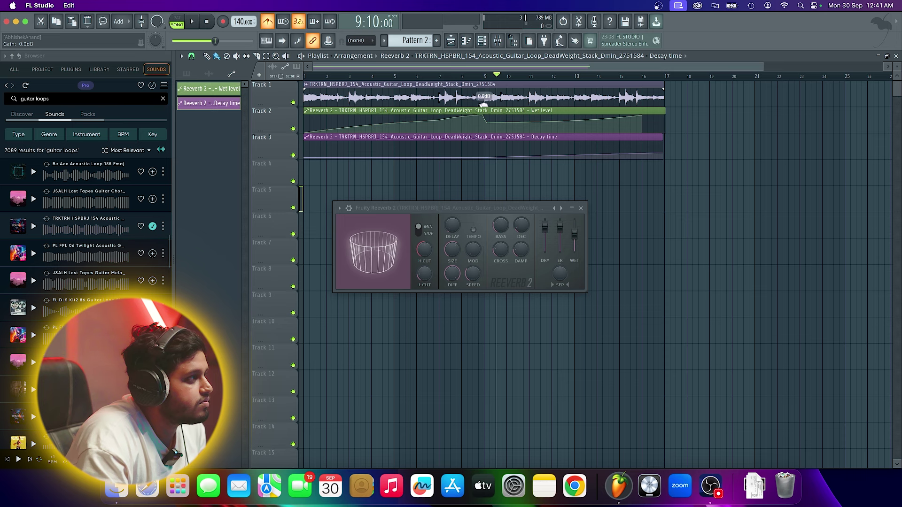
pyautogui.press('space')
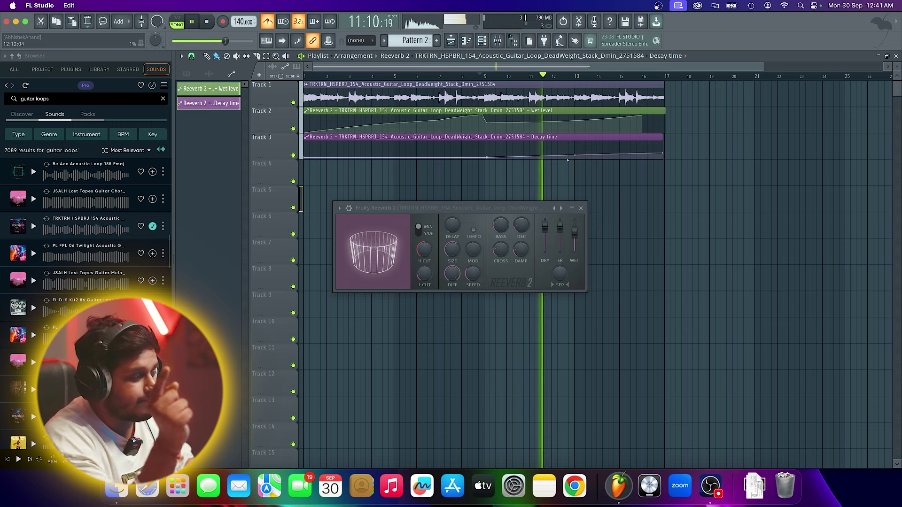
# Add a decay time point at bar 16, raise the end point steeply, extend the clip slightly past bar 17, and stop playback
pyautogui.rightClick(643, 154)
pyautogui.moveTo(663, 153); pyautogui.dragTo(676, 140)
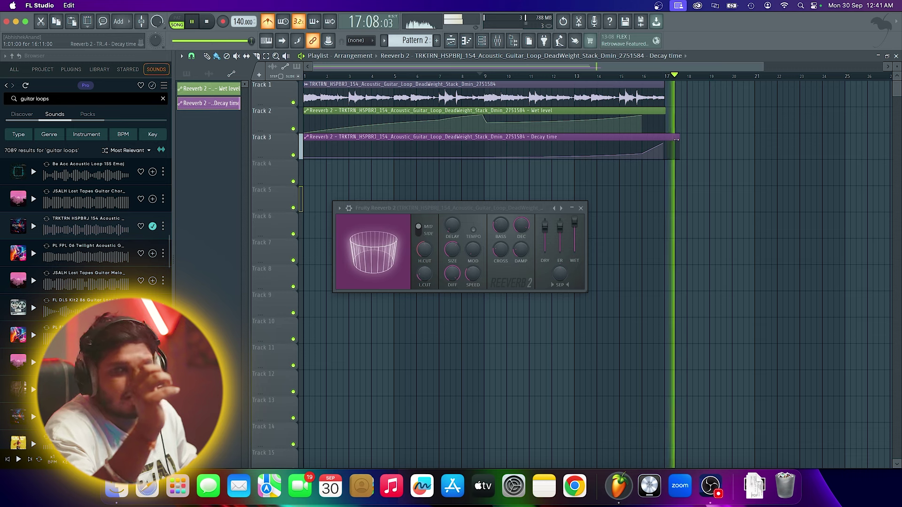
pyautogui.press('space')
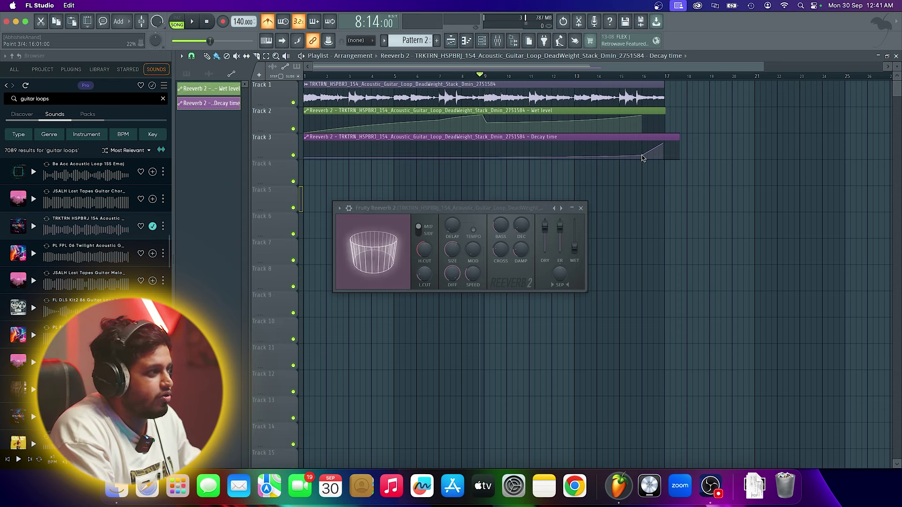
# Close the reverb window and load Fruity delay bank into effect slot 2 of the guitar loop's mixer track, searching for "dela"
pyautogui.click(581, 208)
pyautogui.press('F9')
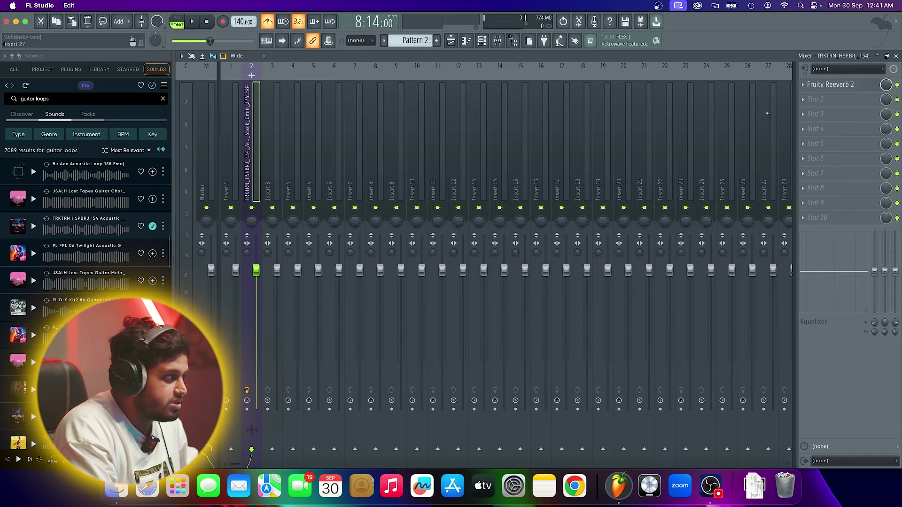
pyautogui.click(809, 106)
pyautogui.click(640, 33)
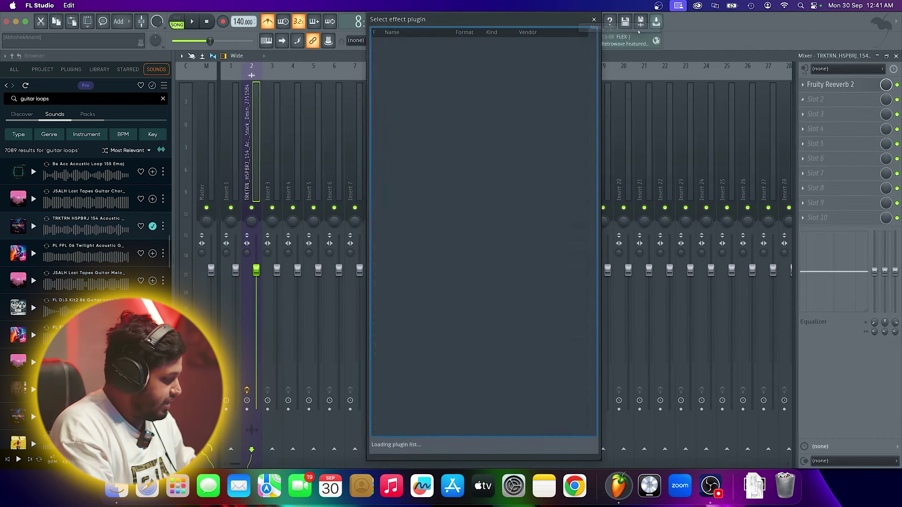
pyautogui.write('dela')
pyautogui.doubleClick(402, 96)
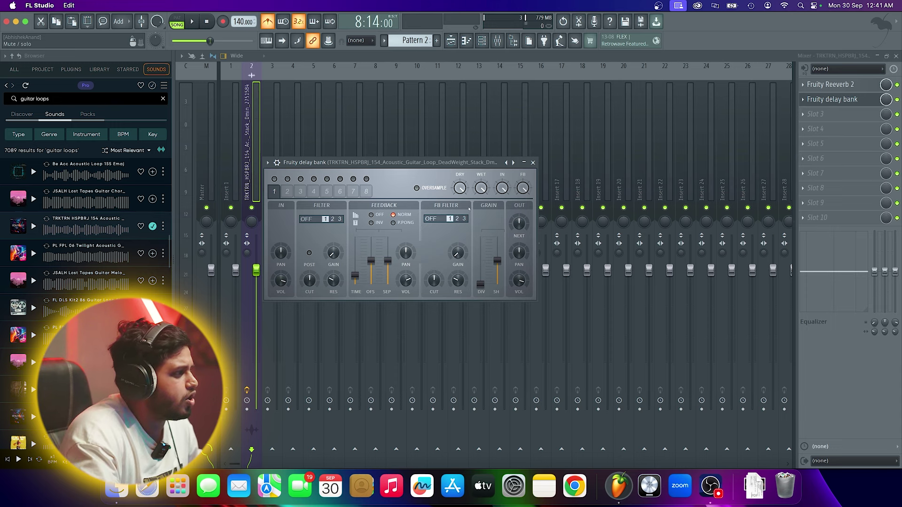
pyautogui.rightClick(460, 190)
pyautogui.click(479, 195)
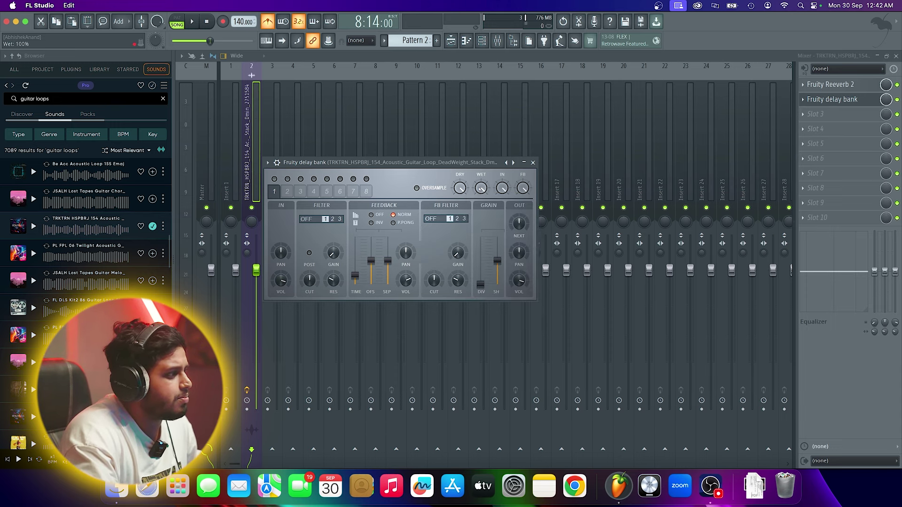
pyautogui.rightClick(480, 189)
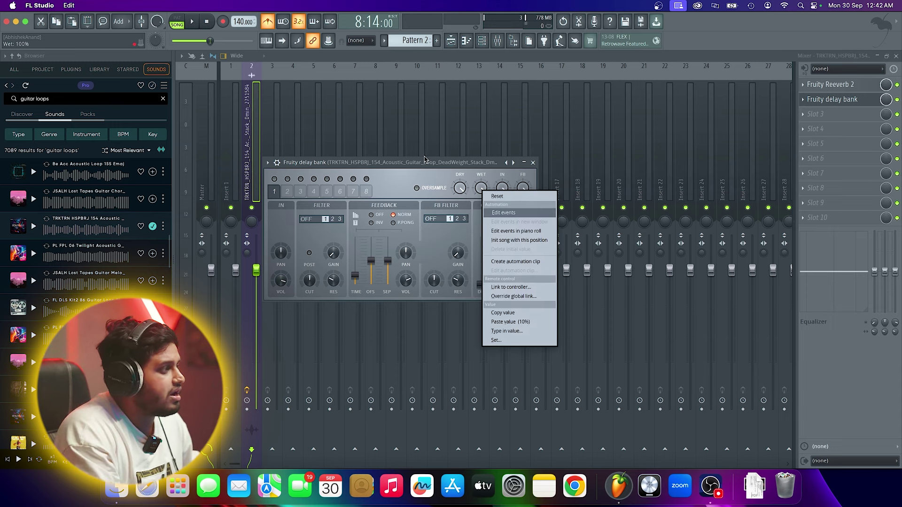
pyautogui.click(418, 170)
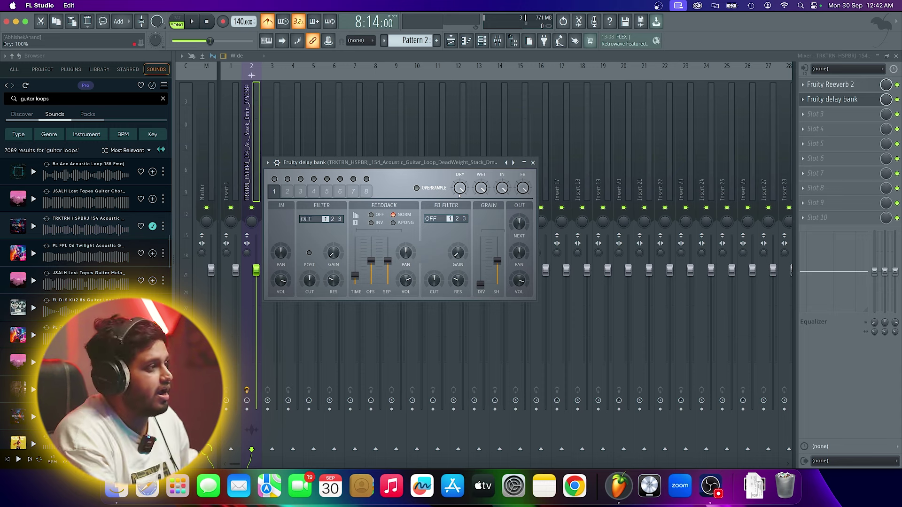
# Close the delay bank window, audition its mix level in the mixer slot during playback, and create an automation clip for the mix level
pyautogui.click(533, 162)
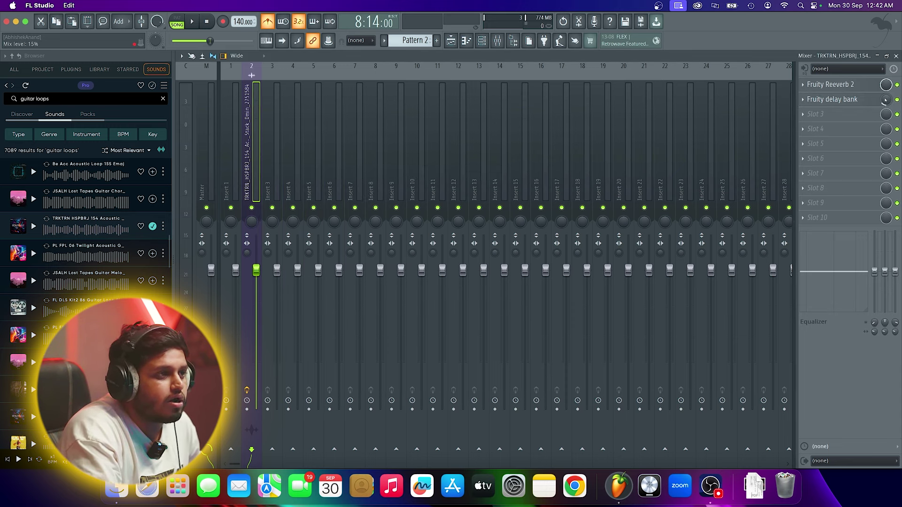
pyautogui.press('space')
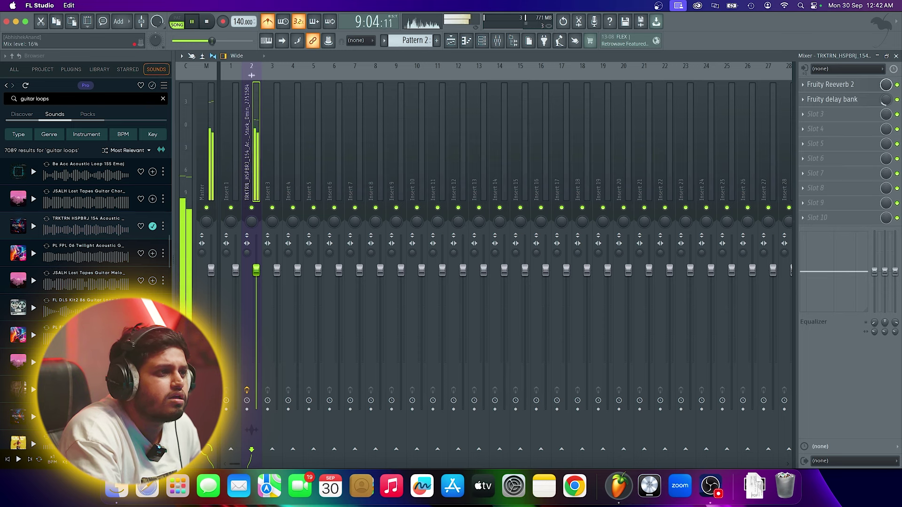
pyautogui.press('space')
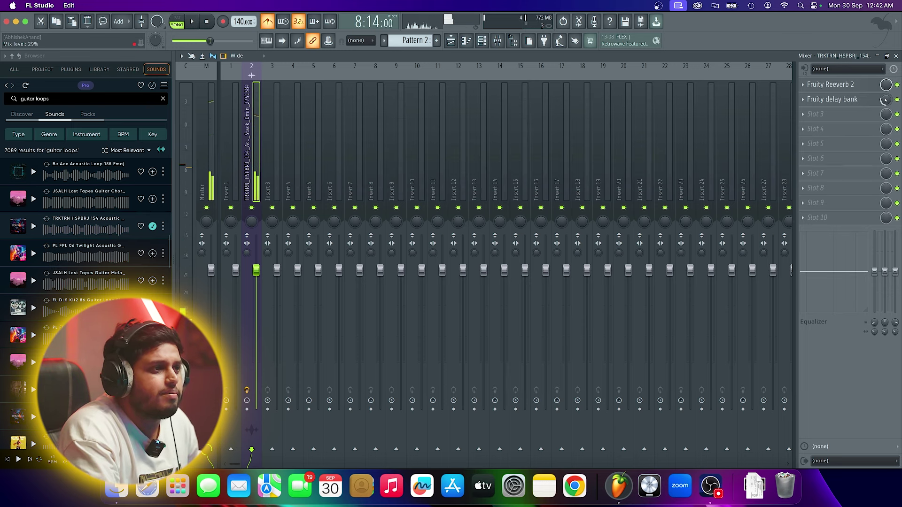
pyautogui.moveTo(886, 99); pyautogui.dragTo(886, 100)
pyautogui.rightClick(885, 100)
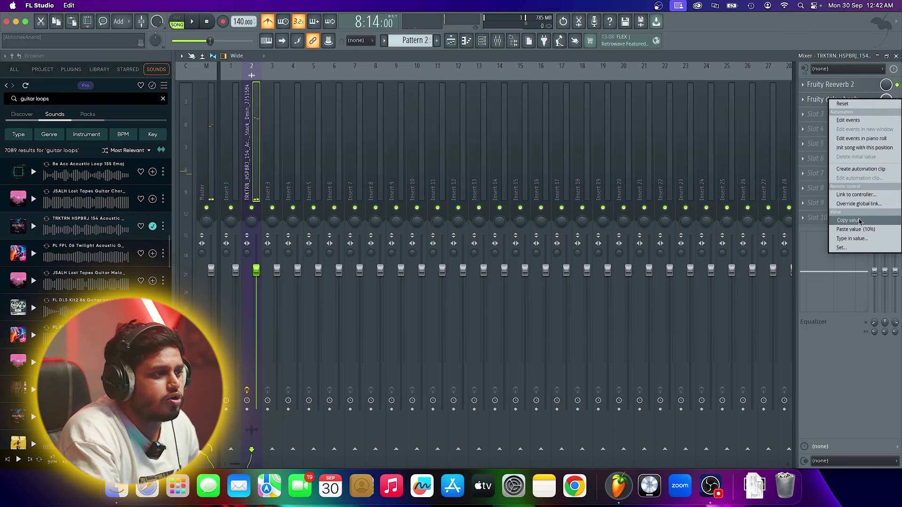
pyautogui.click(866, 170)
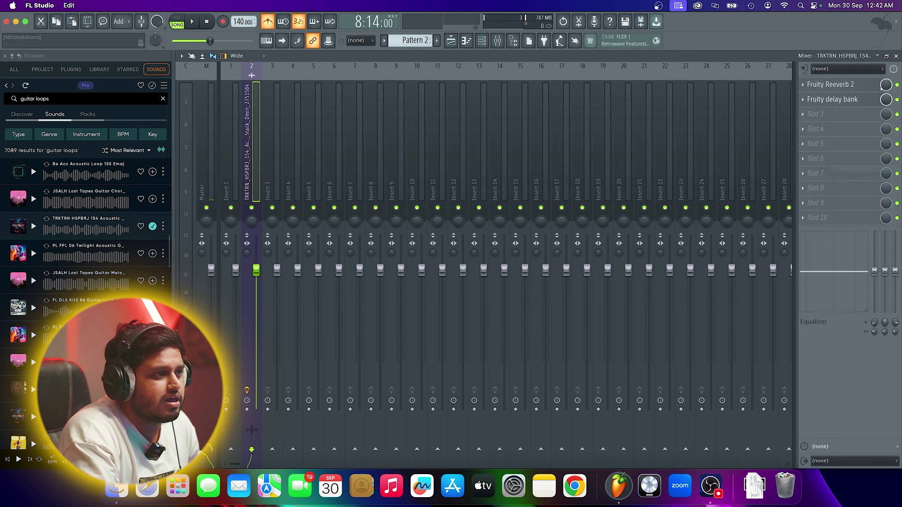
# Check Fruity delay bank's mix level in the mixer and return to the playlist
pyautogui.click(886, 57)
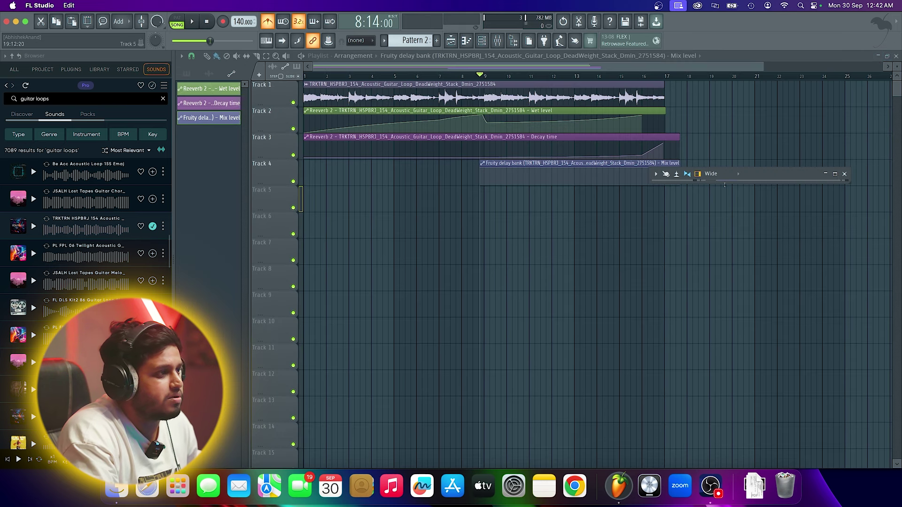
pyautogui.click(762, 188)
pyautogui.rightClick(798, 188)
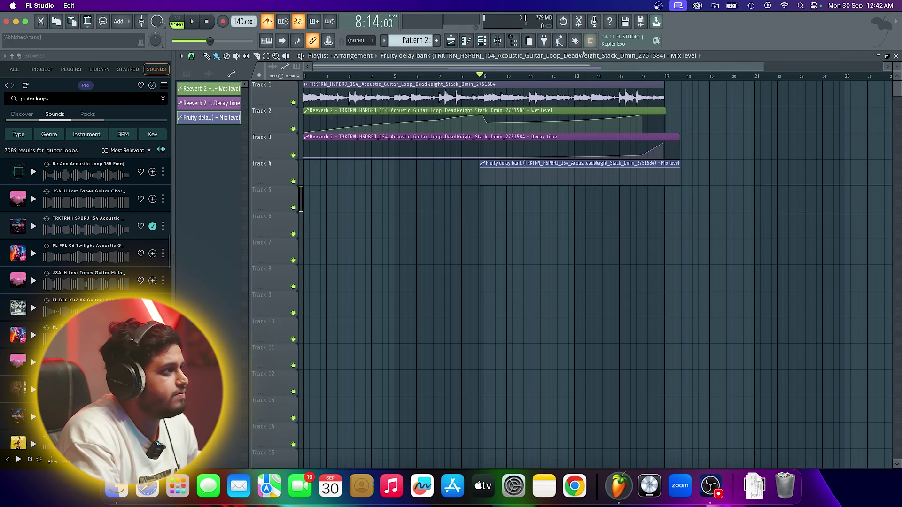
pyautogui.click(498, 41)
pyautogui.doubleClick(762, 174)
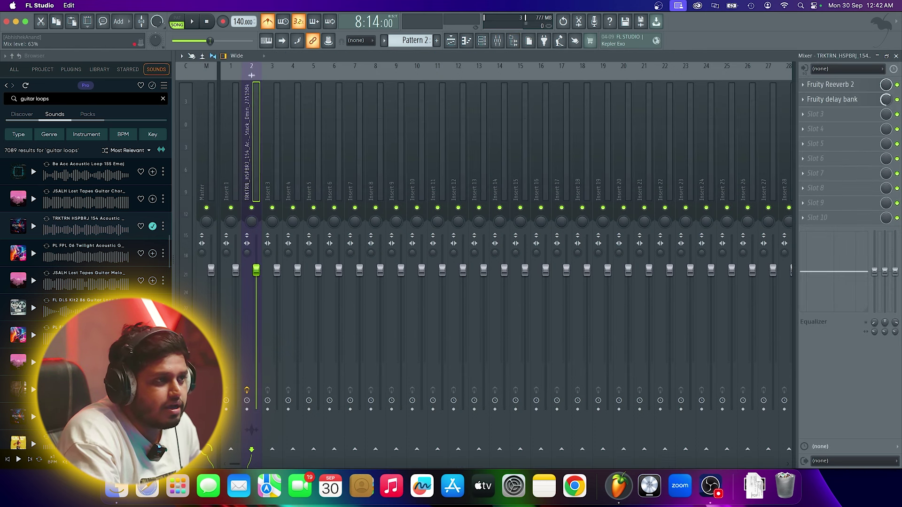
pyautogui.click(895, 56)
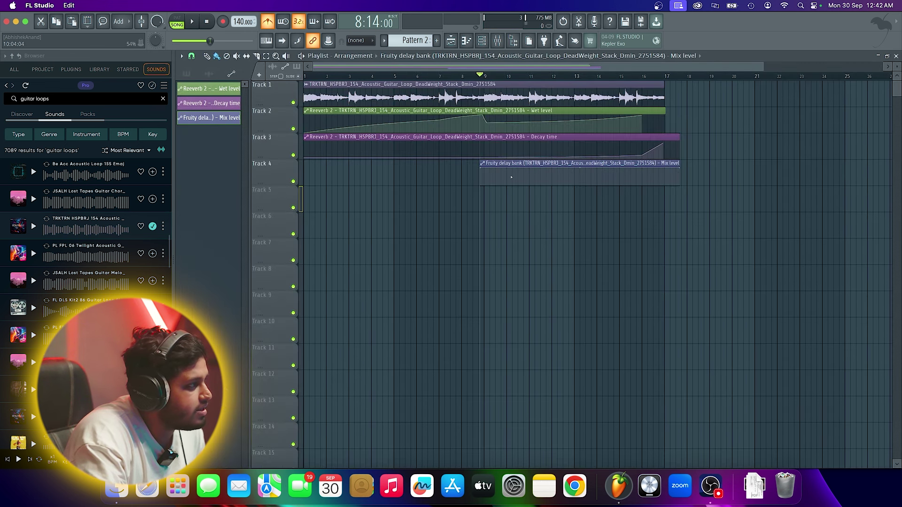
# Lower the mix level clip's start point to the minimum and move its end point back to bar 17, auditioning the song from about bar 9
pyautogui.press('space')
pyautogui.press('space')
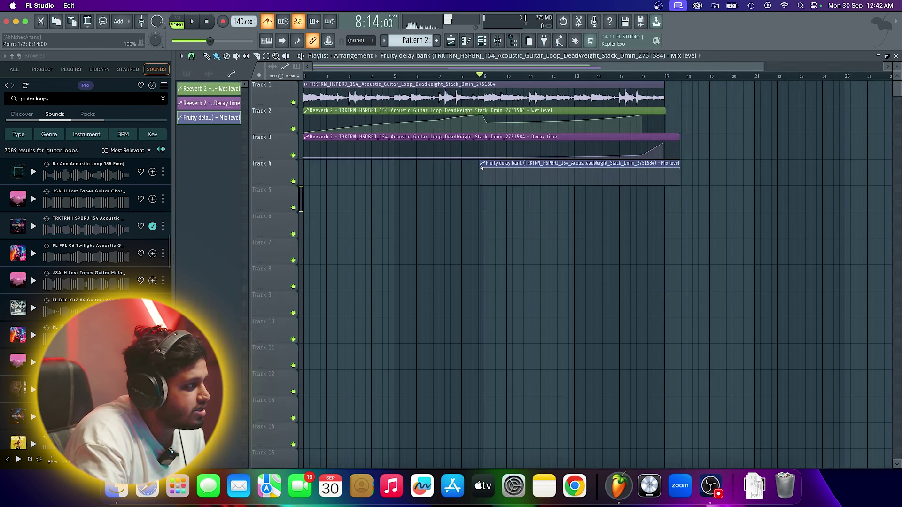
pyautogui.moveTo(481, 168); pyautogui.dragTo(475, 187)
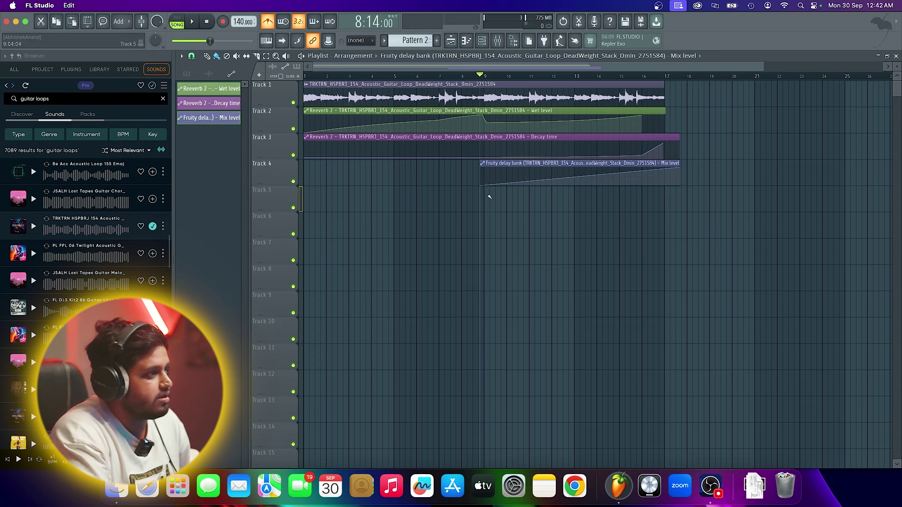
pyautogui.press('space')
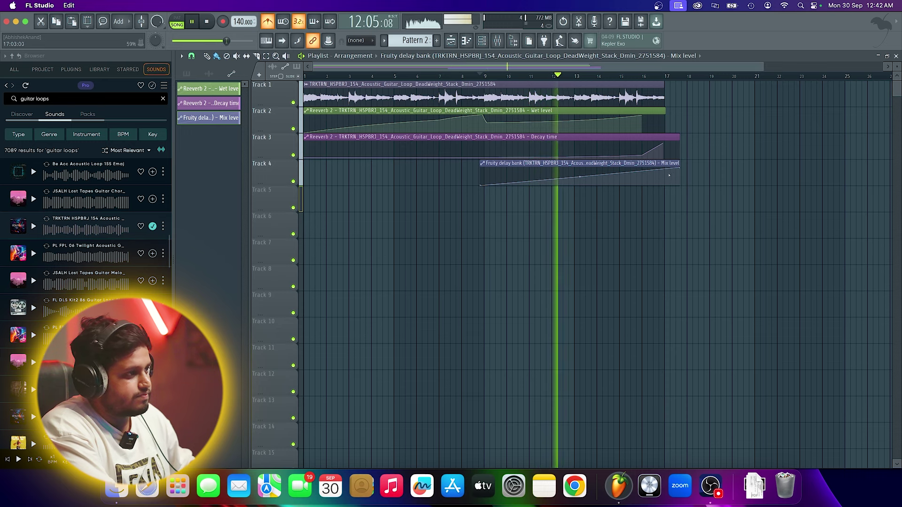
pyautogui.moveTo(679, 168); pyautogui.dragTo(664, 166)
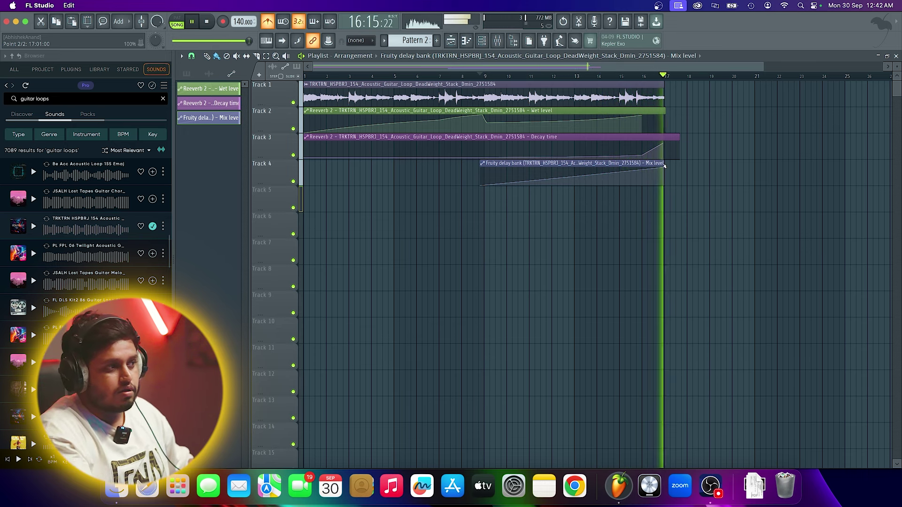
pyautogui.press('space')
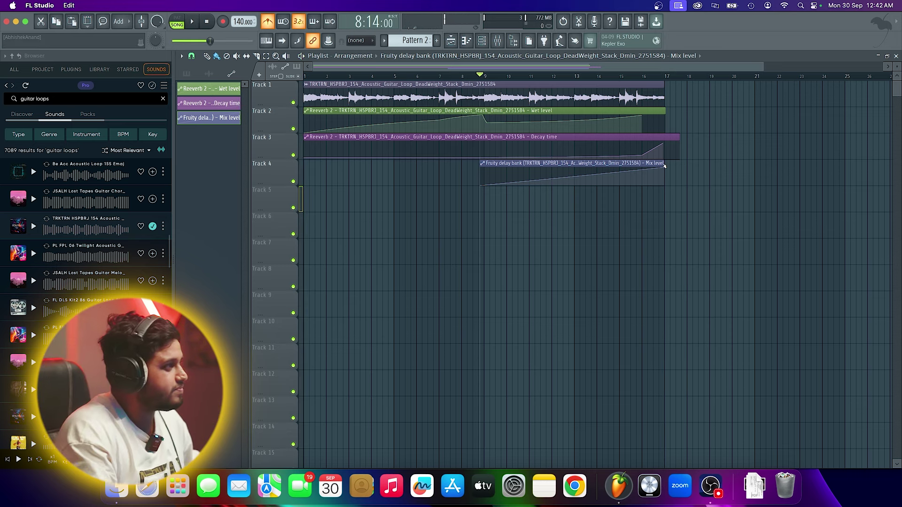
# Return the playhead to bar 1 and load Fruity parametric EQ 2 into slot 3 of the guitar loop's mixer track
pyautogui.moveTo(479, 76); pyautogui.dragTo(305, 75)
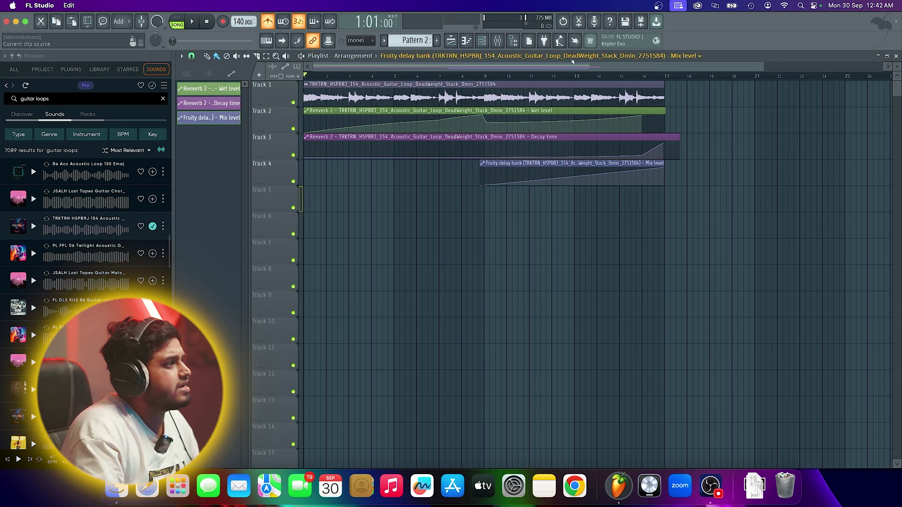
pyautogui.click(497, 41)
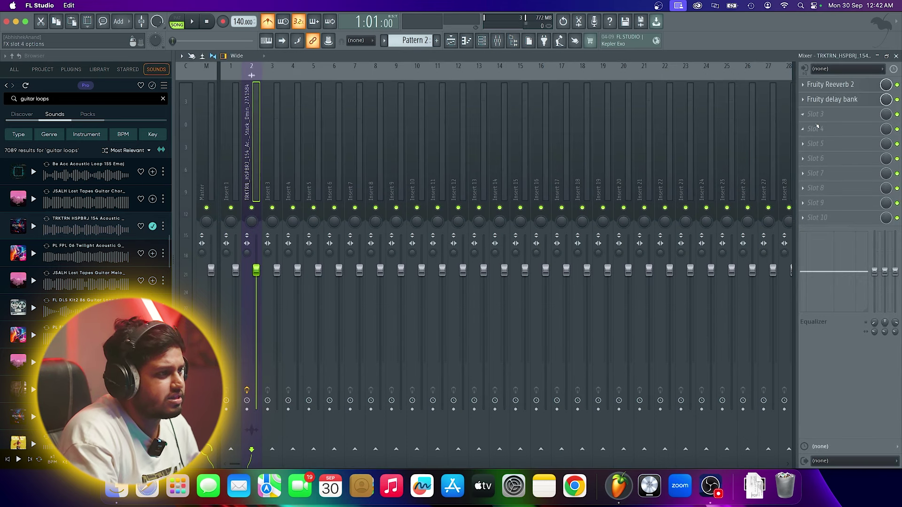
pyautogui.click(816, 115)
pyautogui.click(624, 379)
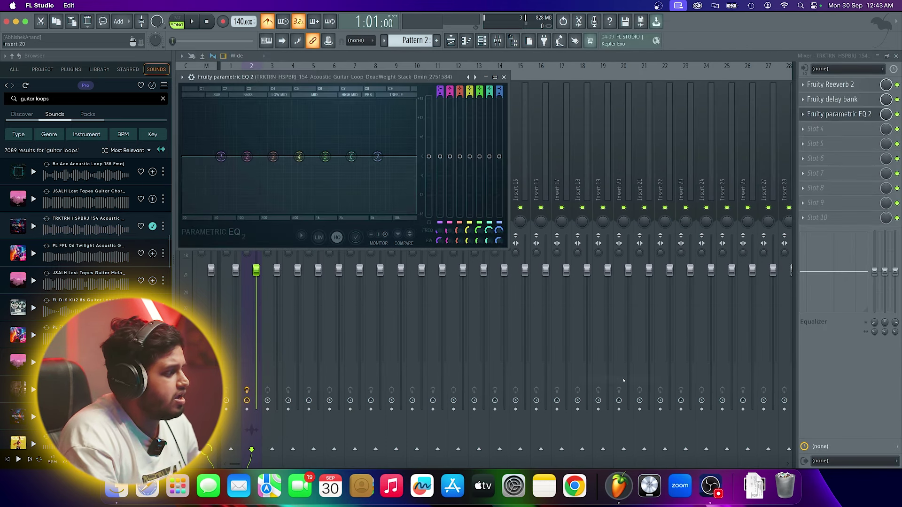
pyautogui.moveTo(345, 82); pyautogui.dragTo(483, 95)
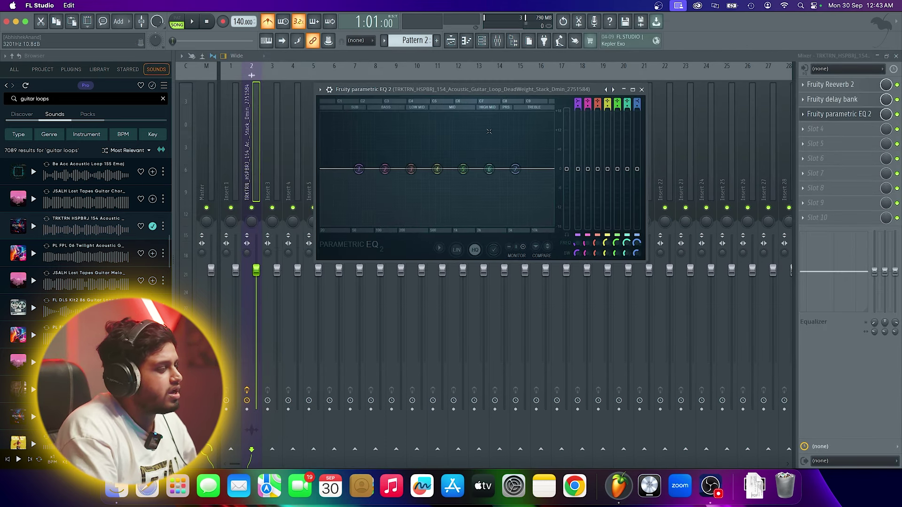
# Change EQ band 7 to a low pass filter and sweep its cutoff down to about 299 Hz
pyautogui.rightClick(517, 172)
pyautogui.moveTo(531, 193)
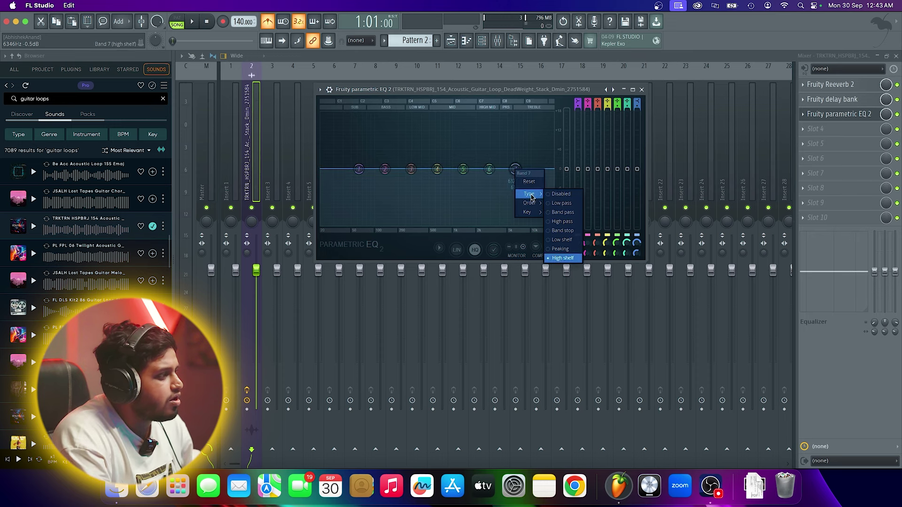
pyautogui.click(561, 207)
pyautogui.moveTo(516, 170); pyautogui.dragTo(544, 170)
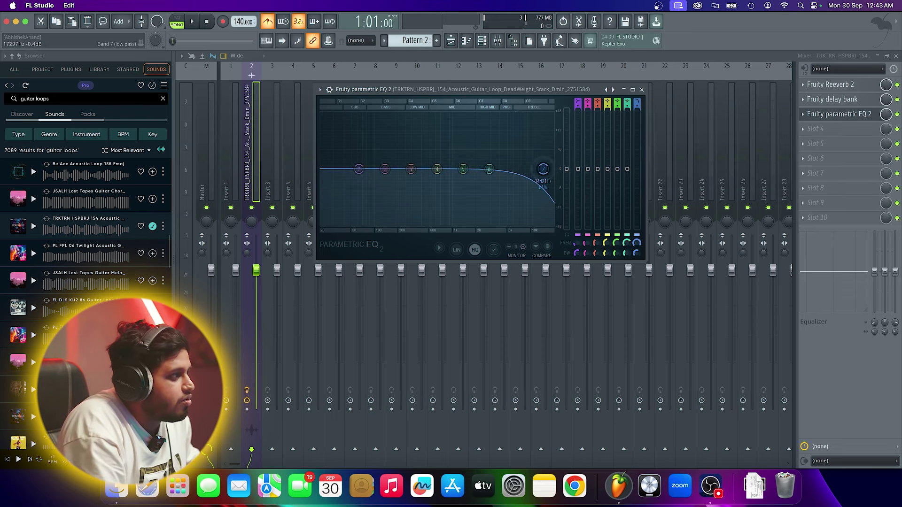
pyautogui.moveTo(543, 169); pyautogui.dragTo(427, 169)
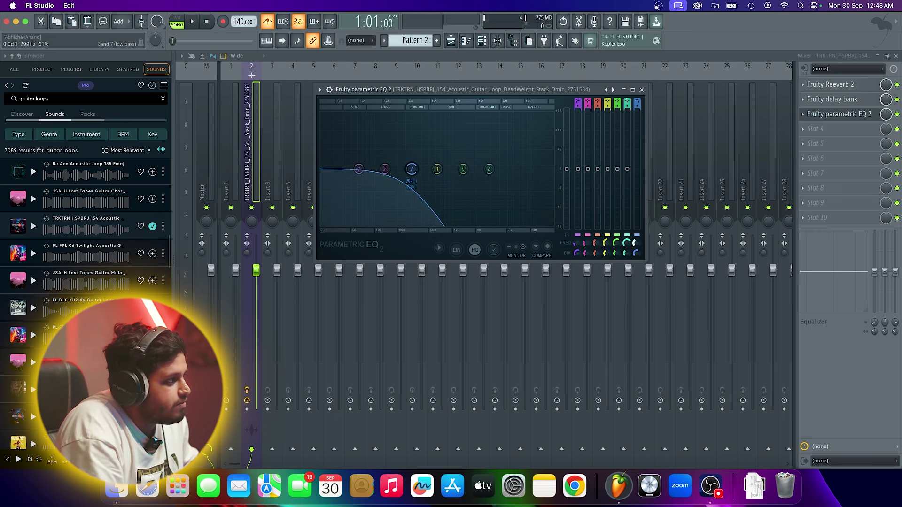
# Audition the guitar loop while sweeping band 7's low pass cutoff, and settle it at about 369 Hz
pyautogui.press('space')
pyautogui.moveTo(411, 169); pyautogui.dragTo(520, 169)
pyautogui.press('space')
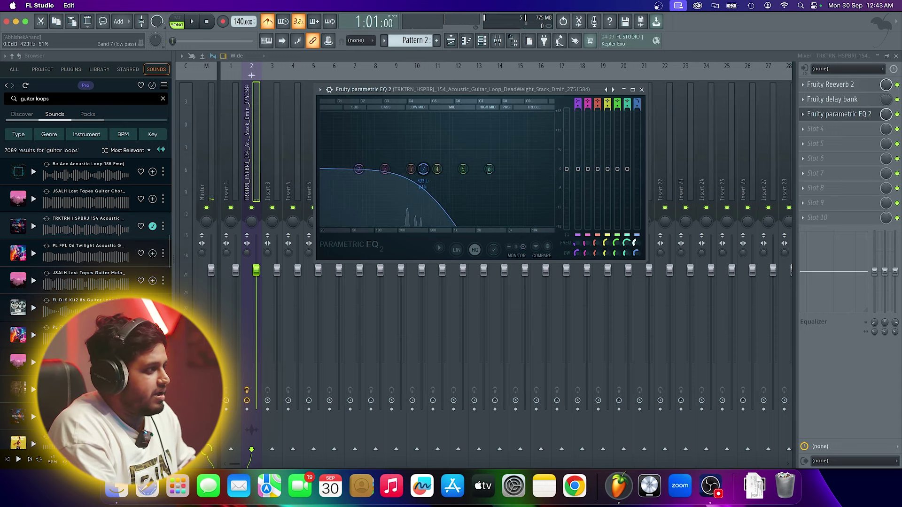
pyautogui.press('space')
pyautogui.moveTo(423, 169); pyautogui.dragTo(420, 169)
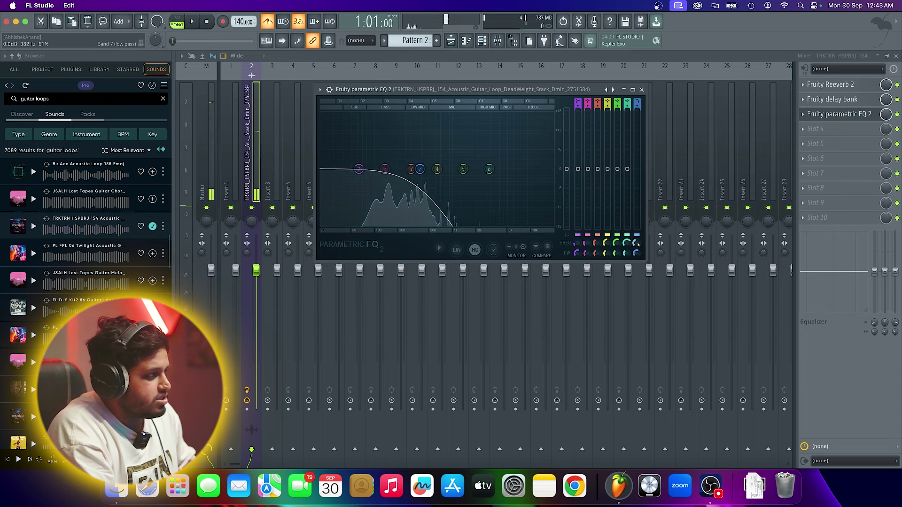
pyautogui.moveTo(421, 169)
pyautogui.mouseDown()
pyautogui.moveTo(405, 170)
pyautogui.moveTo(478, 169)
pyautogui.moveTo(423, 169)
pyautogui.mouseUp()
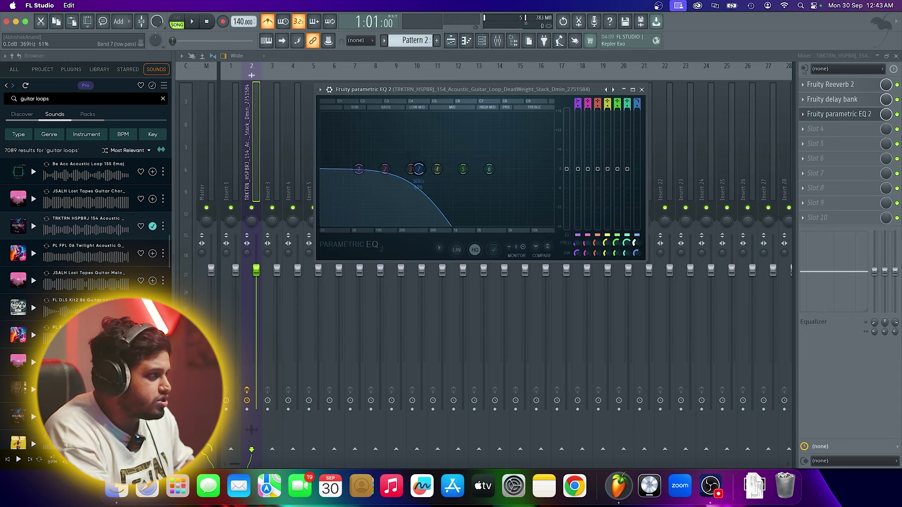
pyautogui.rightClick(637, 243)
pyautogui.click(647, 249)
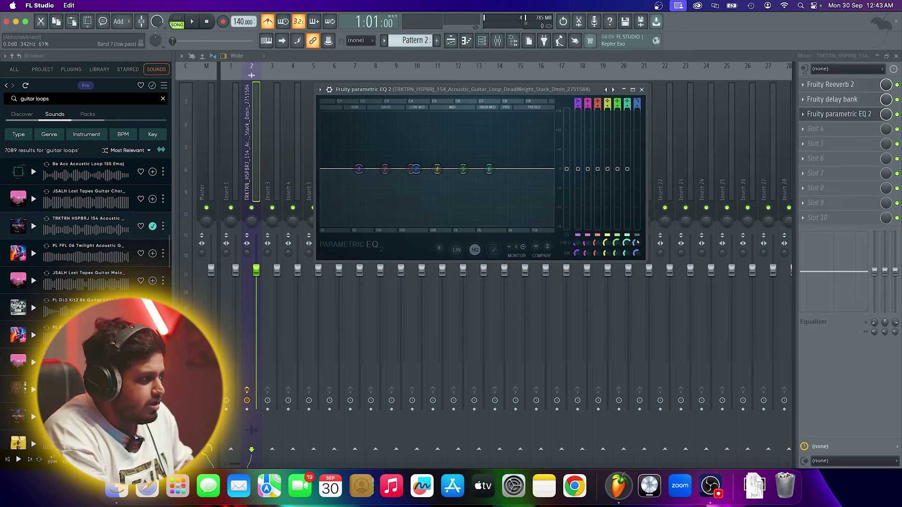
pyautogui.moveTo(429, 194)
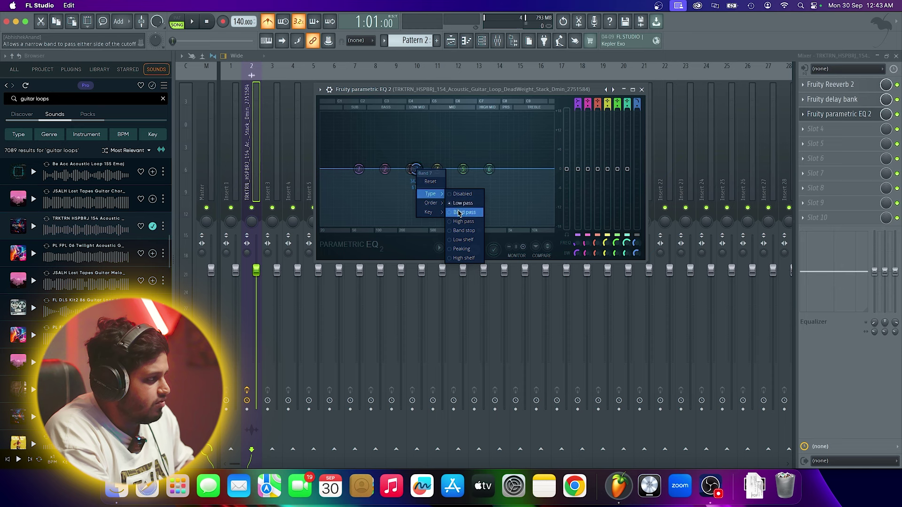
pyautogui.click(465, 207)
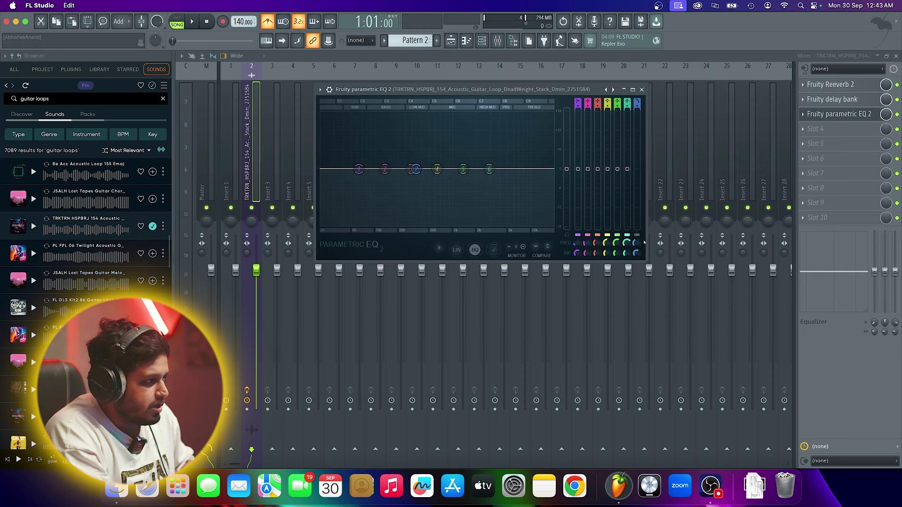
pyautogui.click(638, 236)
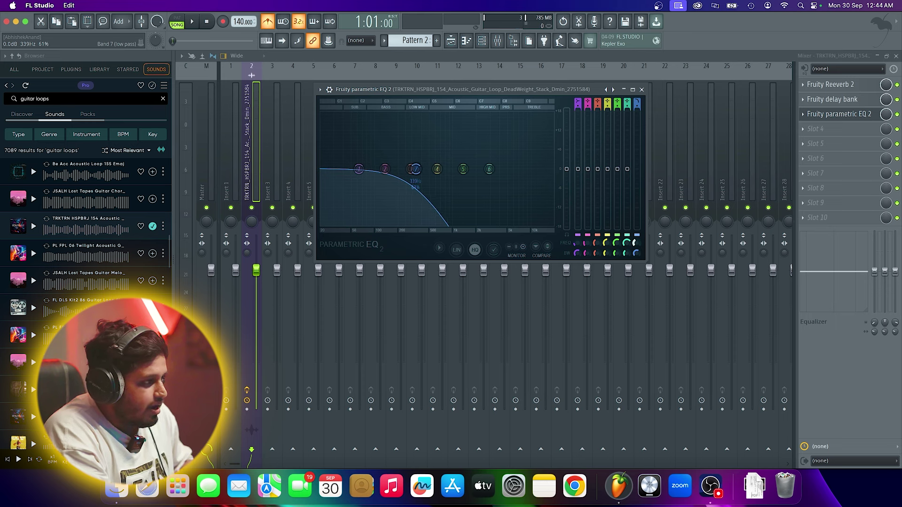
# Lower band 7's cutoff to about 307 Hz and create an automation clip for the band's frequency
pyautogui.moveTo(424, 169); pyautogui.dragTo(413, 169)
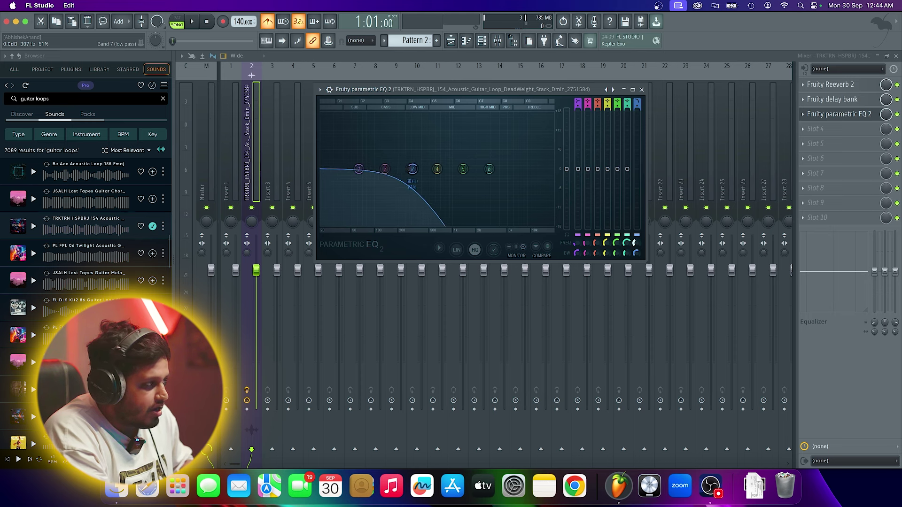
pyautogui.rightClick(635, 242)
pyautogui.click(665, 322)
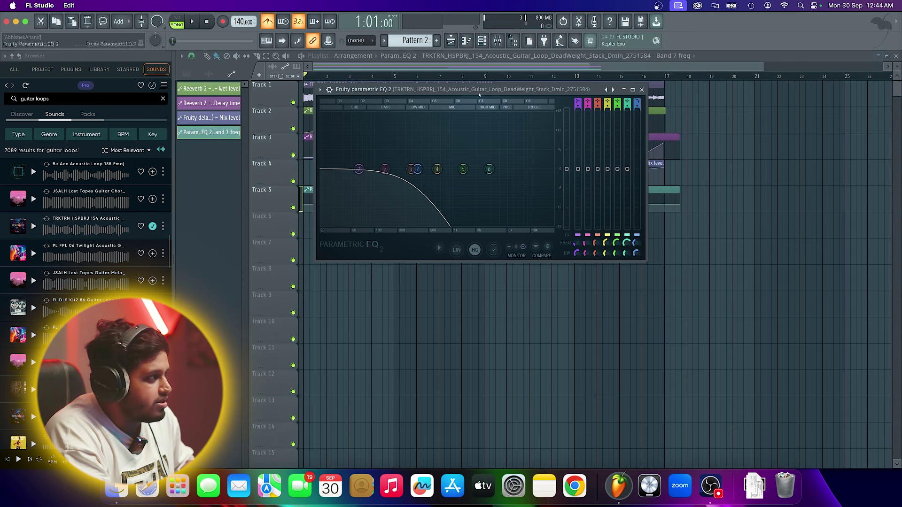
# Move the Fruity parametric EQ 2 window below the playlist's automation clips
pyautogui.click(320, 89)
pyautogui.click(339, 305)
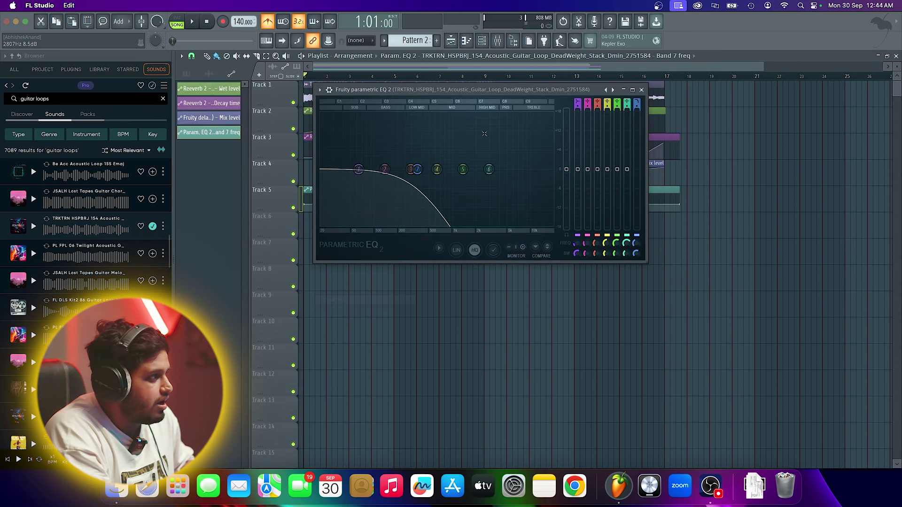
pyautogui.moveTo(510, 91); pyautogui.dragTo(553, 244)
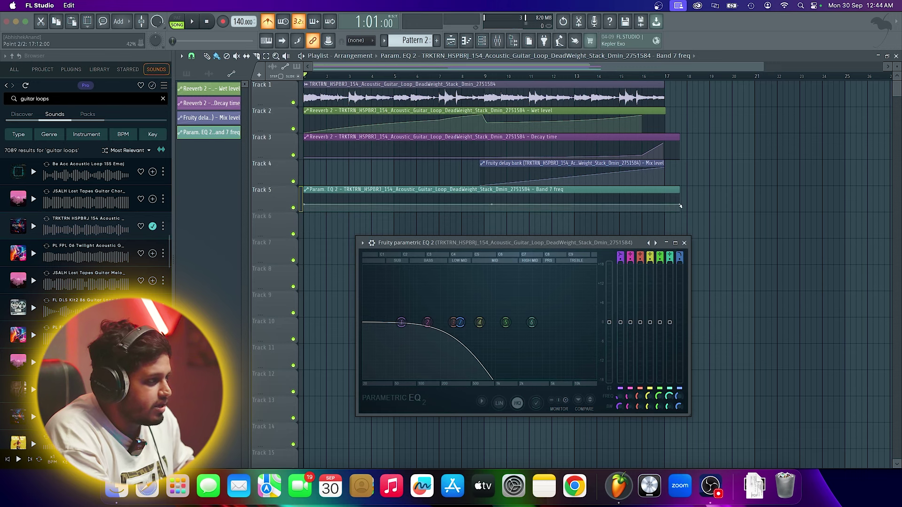
# Shape the Band 7 freq automation clip into a rising ramp, auditioning it, and resize it to end with the guitar loop near bar 17
pyautogui.moveTo(680, 205); pyautogui.dragTo(470, 139)
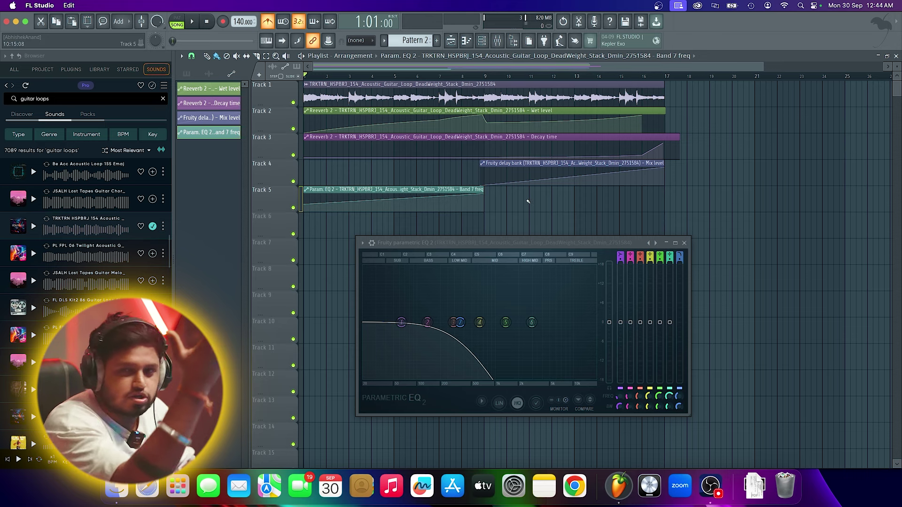
pyautogui.press('space')
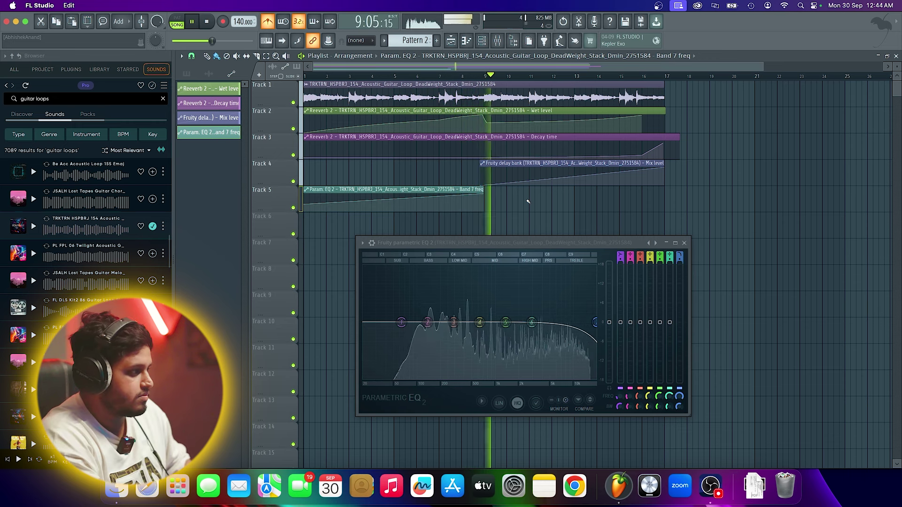
pyautogui.press('space')
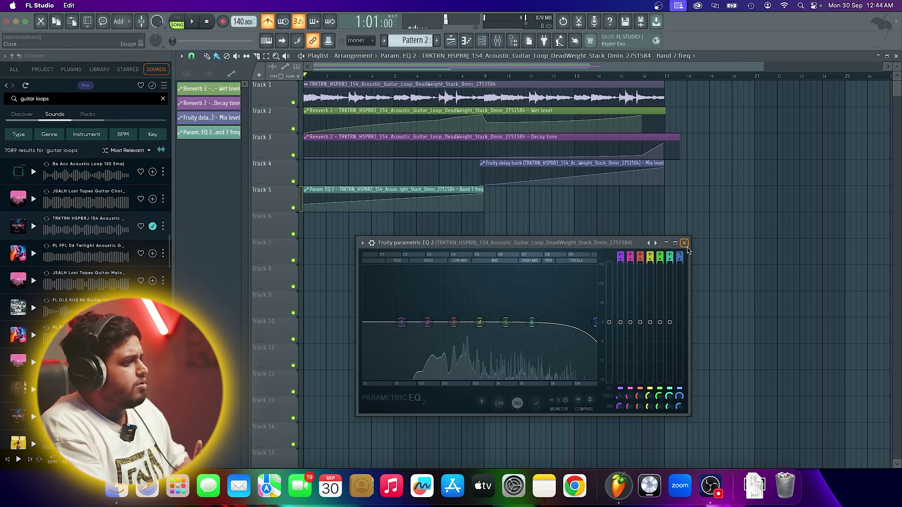
pyautogui.moveTo(484, 195); pyautogui.dragTo(683, 196)
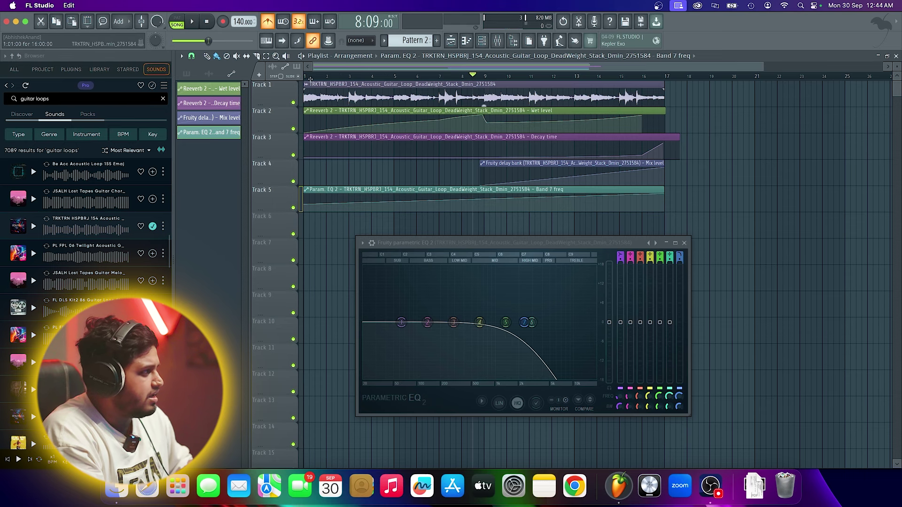
# Try alternating high and low automation points across bars 2 to 6 of the Band 7 freq clip, auditioning the cutoff movement
pyautogui.rightClick(329, 198)
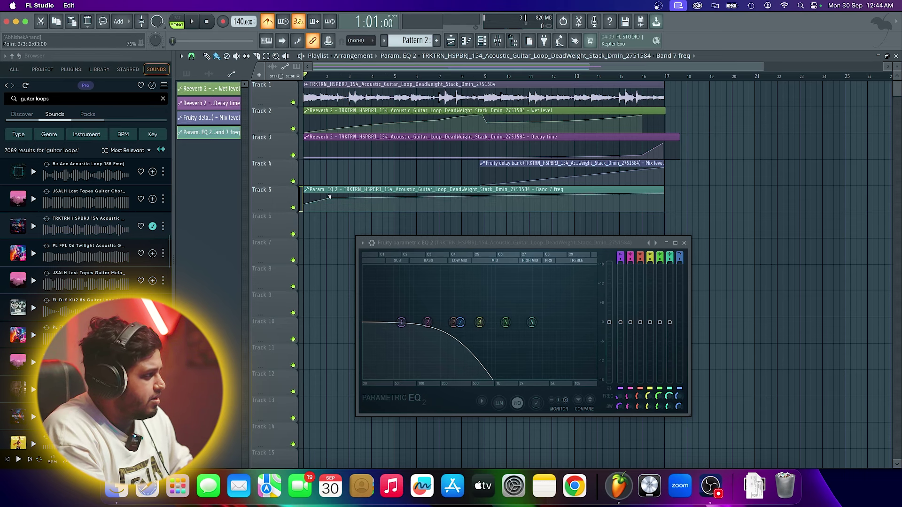
pyautogui.rightClick(345, 201)
pyautogui.moveTo(345, 202); pyautogui.dragTo(346, 212)
pyautogui.rightClick(374, 197)
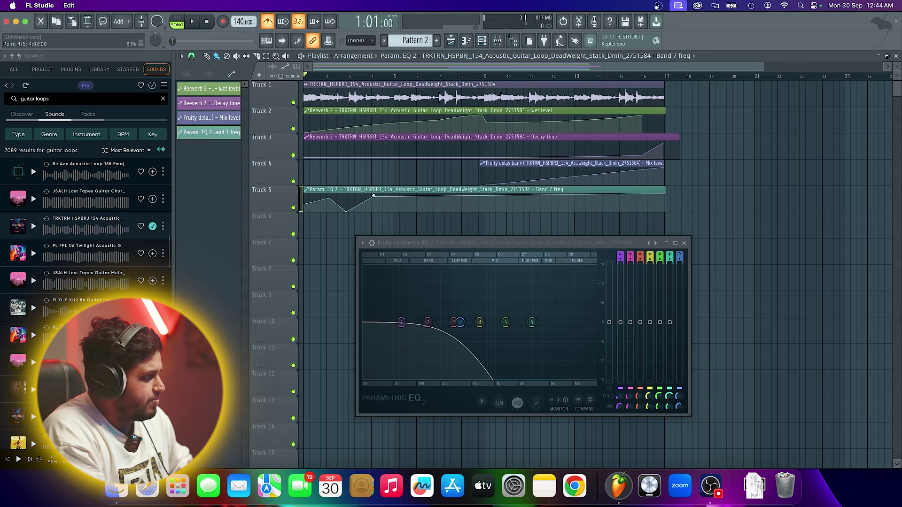
pyautogui.press('space')
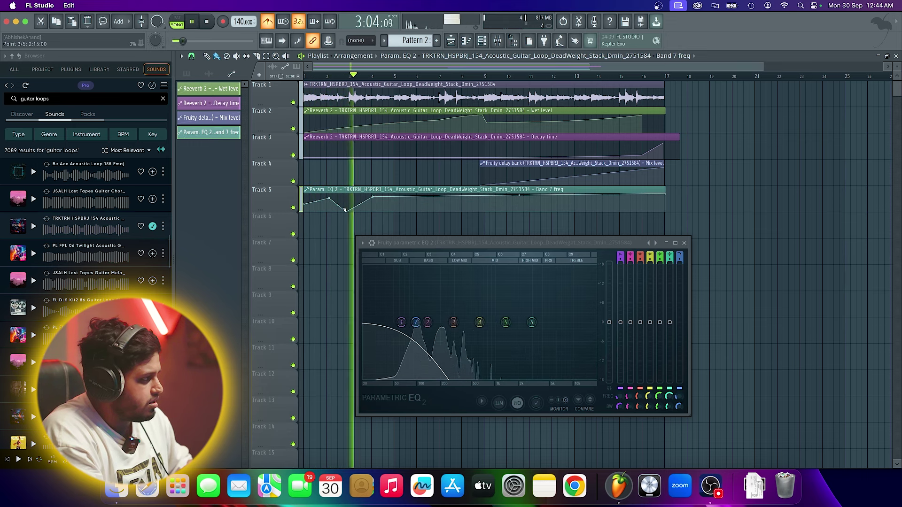
pyautogui.press('space')
pyautogui.press('space')
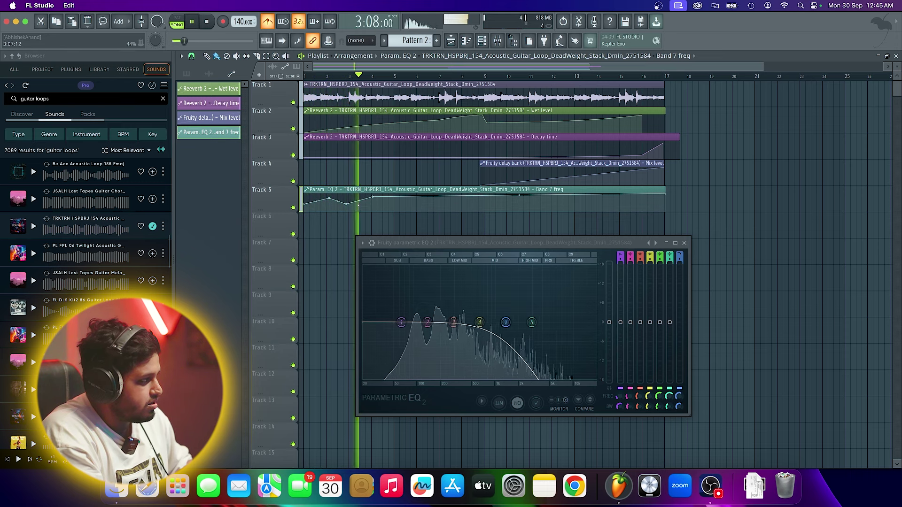
pyautogui.rightClick(397, 201)
pyautogui.rightClick(416, 195)
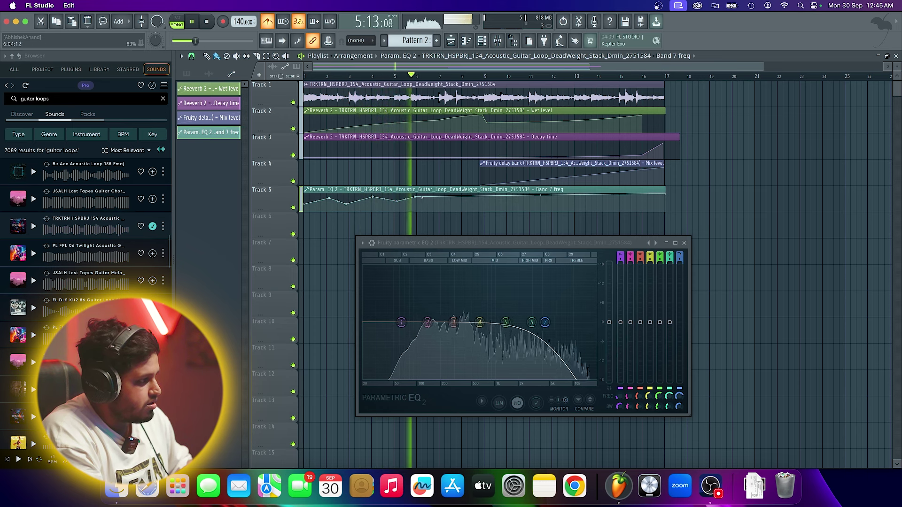
pyautogui.press('space')
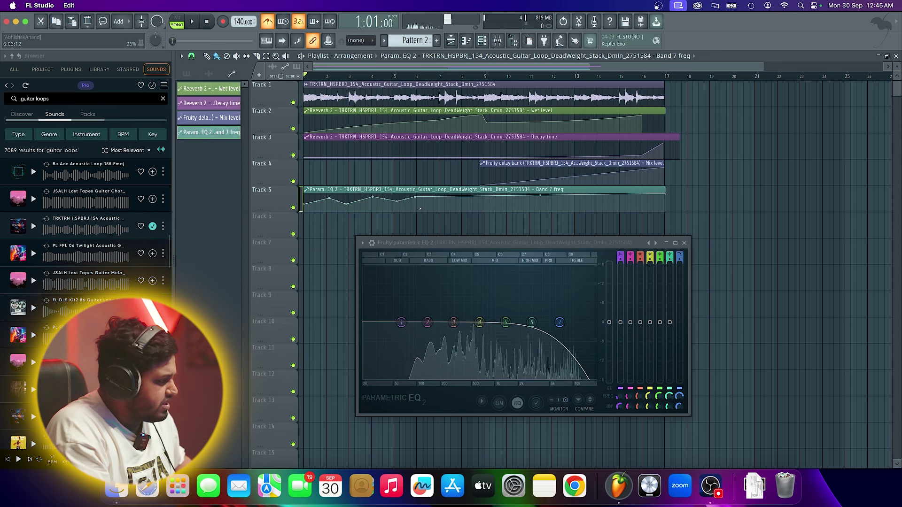
# Undo the added automation points in the Band 7 freq clip and play the loop briefly
pyautogui.press('super+z')
pyautogui.press('super+z')
pyautogui.press('super+z')
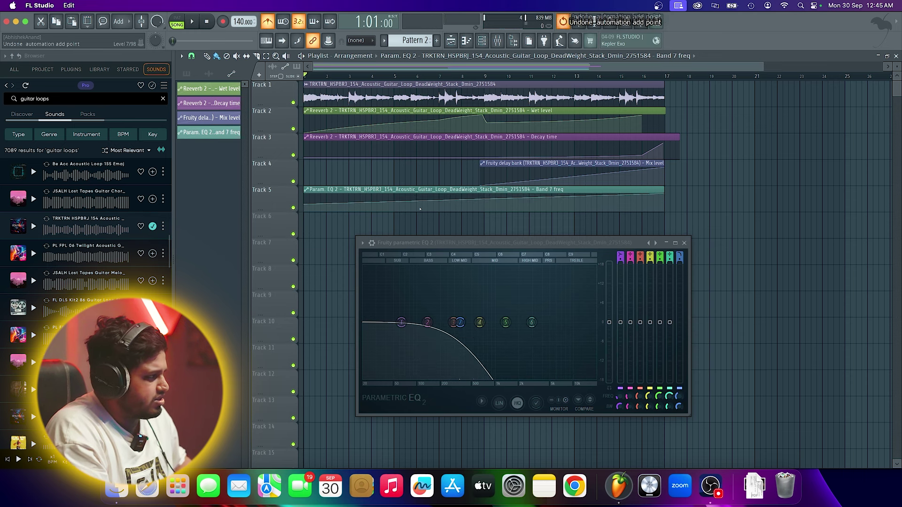
pyautogui.press('space')
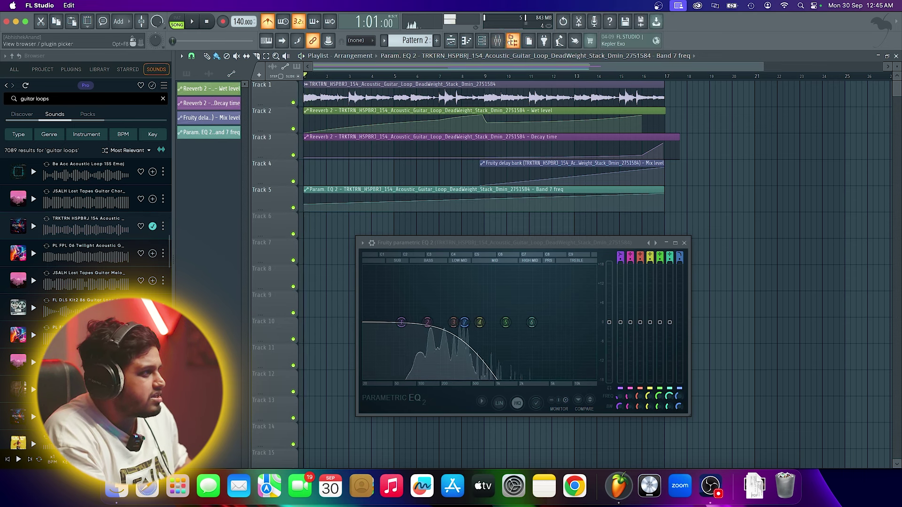
# Add another Fruity parametric EQ 2 in slot 4 of the guitar's mixer track and make its band 1 a high pass filter
pyautogui.click(496, 40)
pyautogui.click(827, 134)
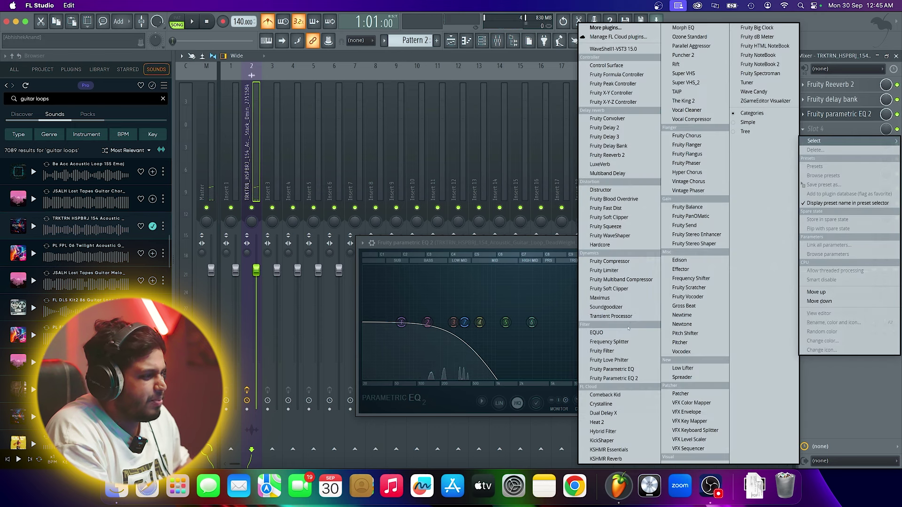
pyautogui.click(620, 378)
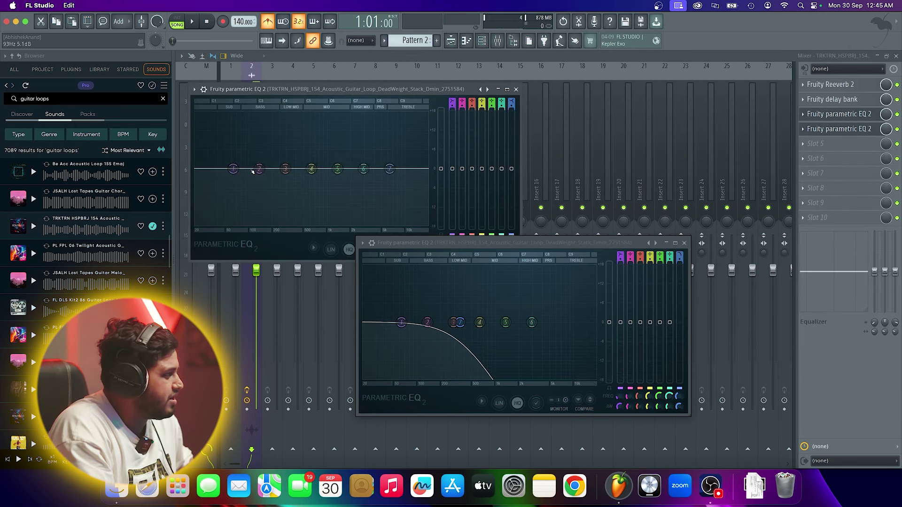
pyautogui.rightClick(233, 168)
pyautogui.moveTo(247, 193)
pyautogui.click(280, 221)
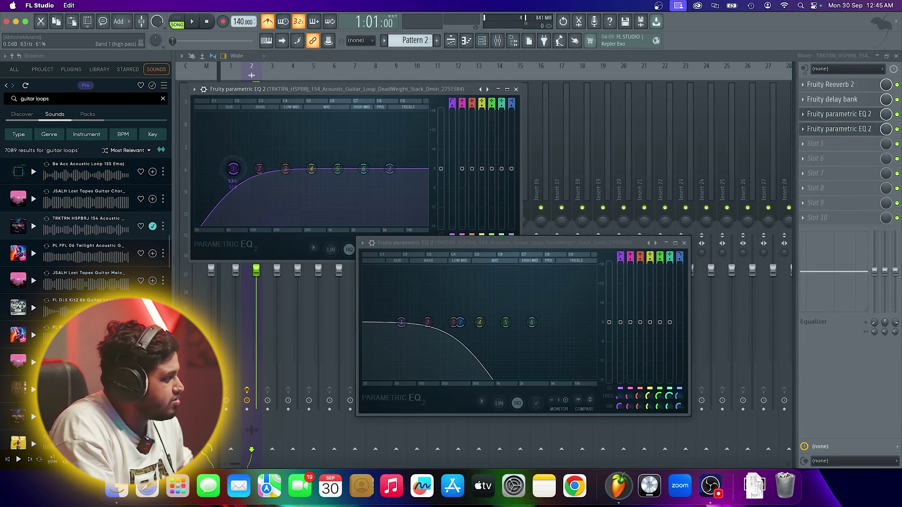
# While the loop plays, give band 1's high pass a steeper order and a cutoff of about 217 Hz, then return to the playlist
pyautogui.press('space')
pyautogui.moveTo(233, 168); pyautogui.dragTo(282, 168)
pyautogui.rightClick(284, 170)
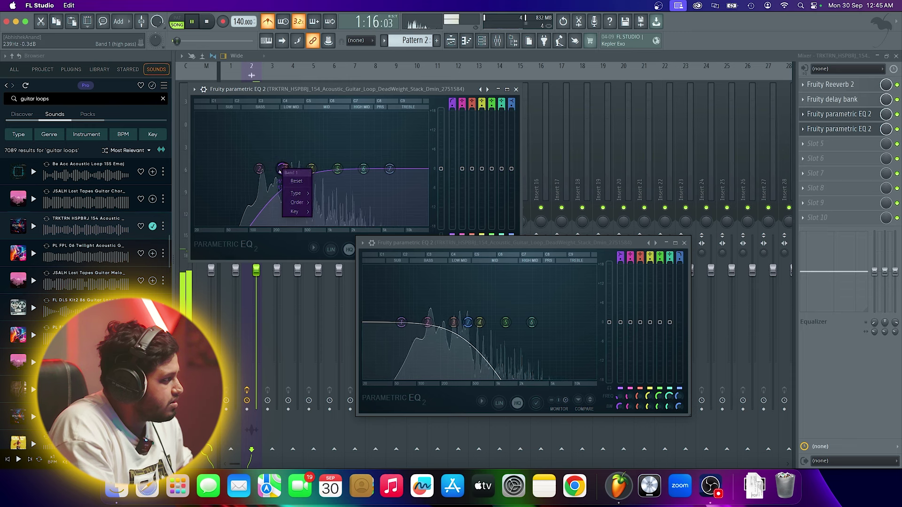
pyautogui.moveTo(301, 202)
pyautogui.click(329, 212)
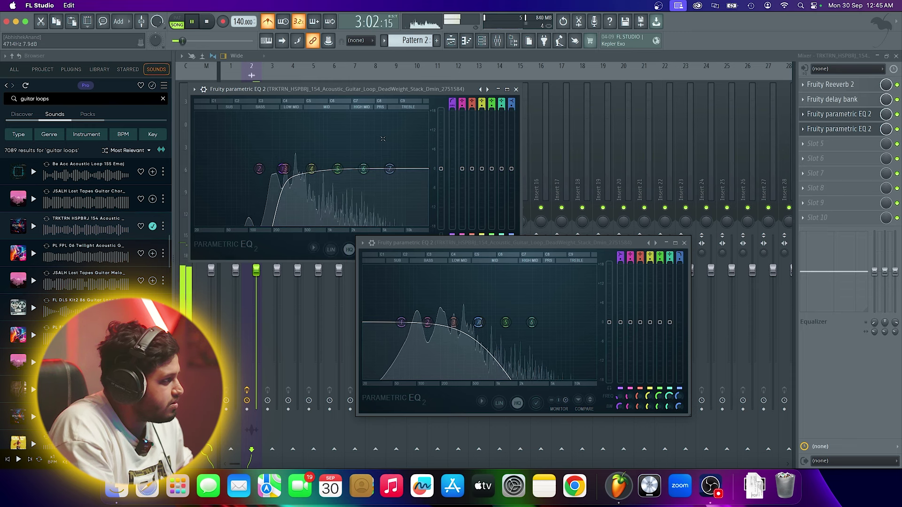
pyautogui.moveTo(282, 169); pyautogui.dragTo(275, 168)
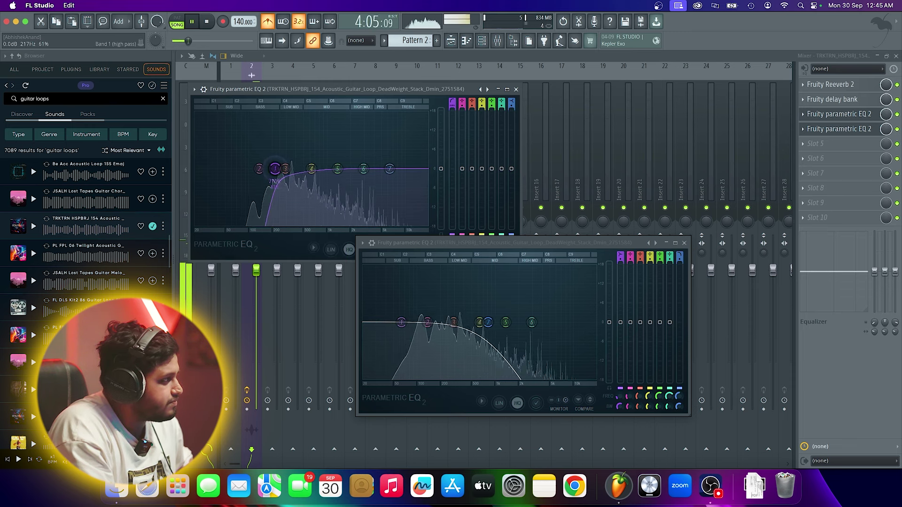
pyautogui.click(498, 90)
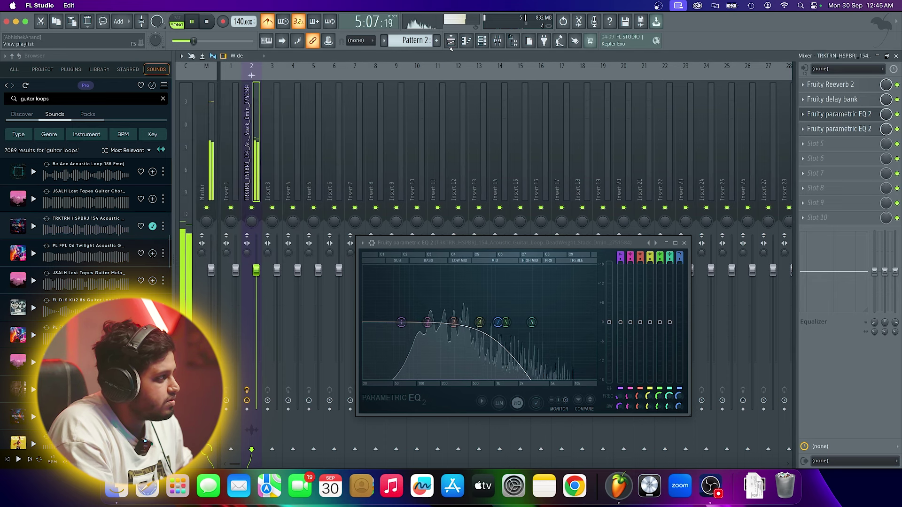
pyautogui.click(451, 41)
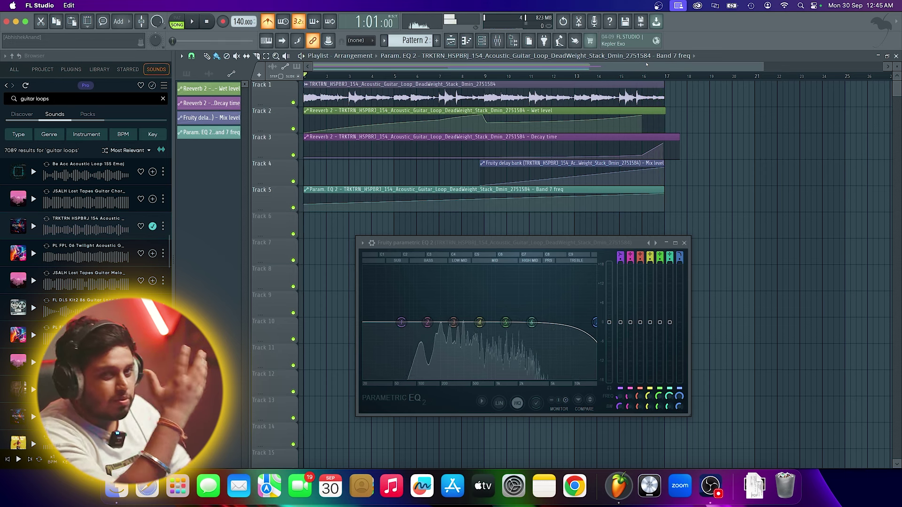
# Add Fruity PanOMatic in slot 5 of the guitar's mixer track and close the mixer
pyautogui.click(511, 43)
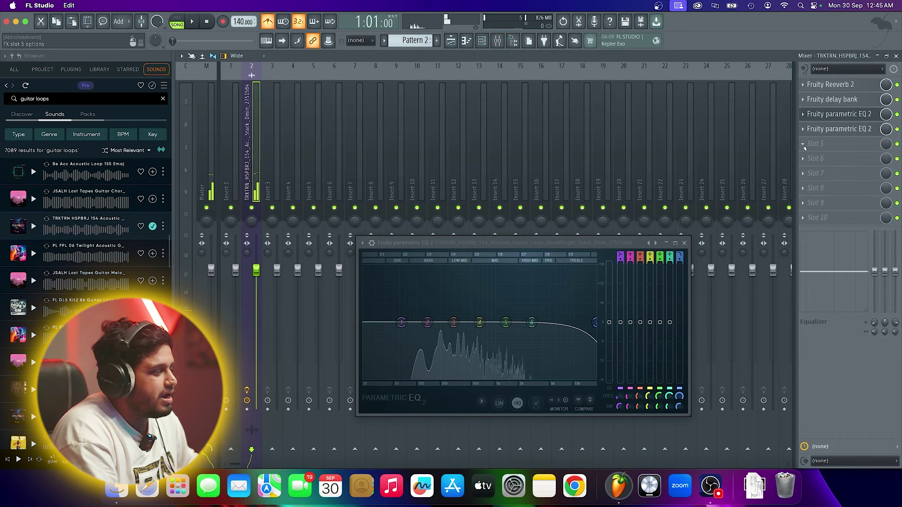
pyautogui.click(815, 147)
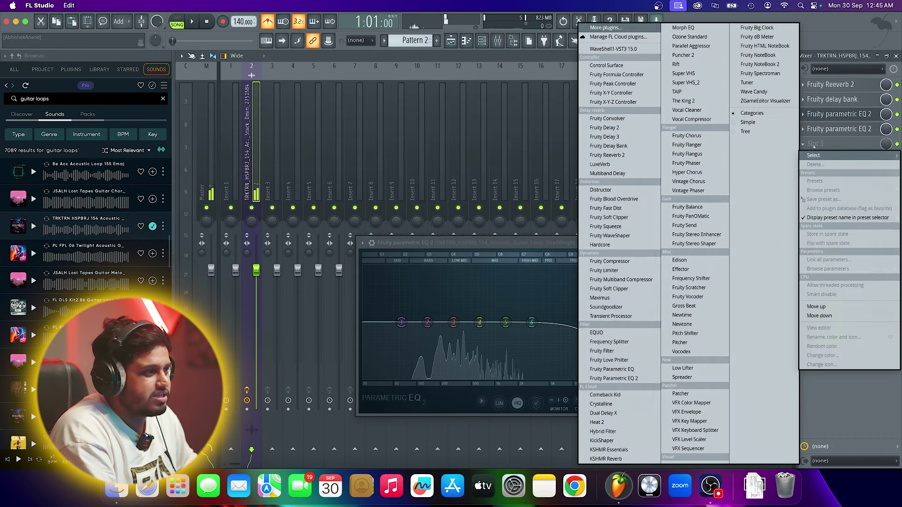
pyautogui.click(615, 32)
pyautogui.write('pano')
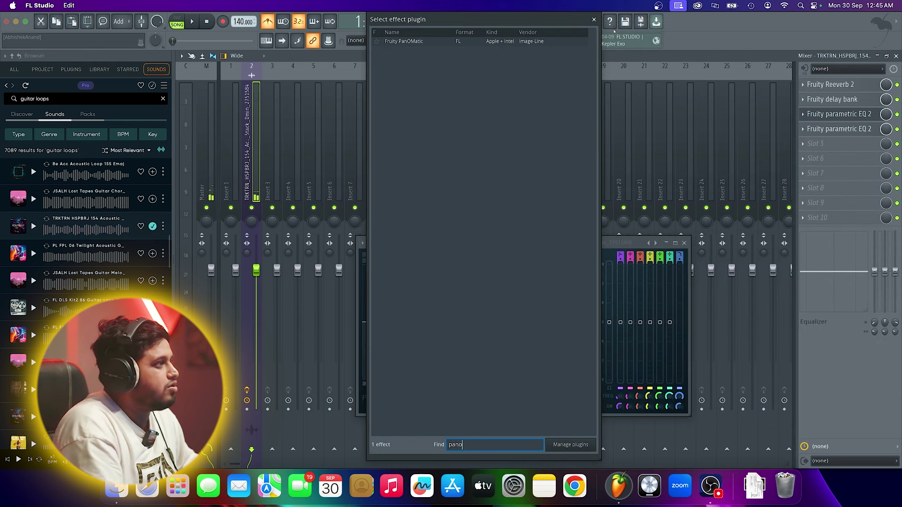
pyautogui.doubleClick(459, 41)
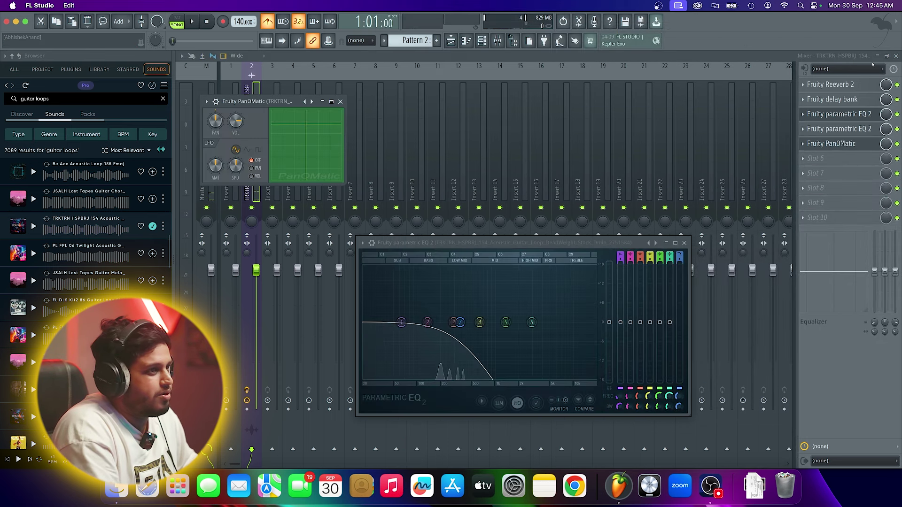
pyautogui.click(896, 56)
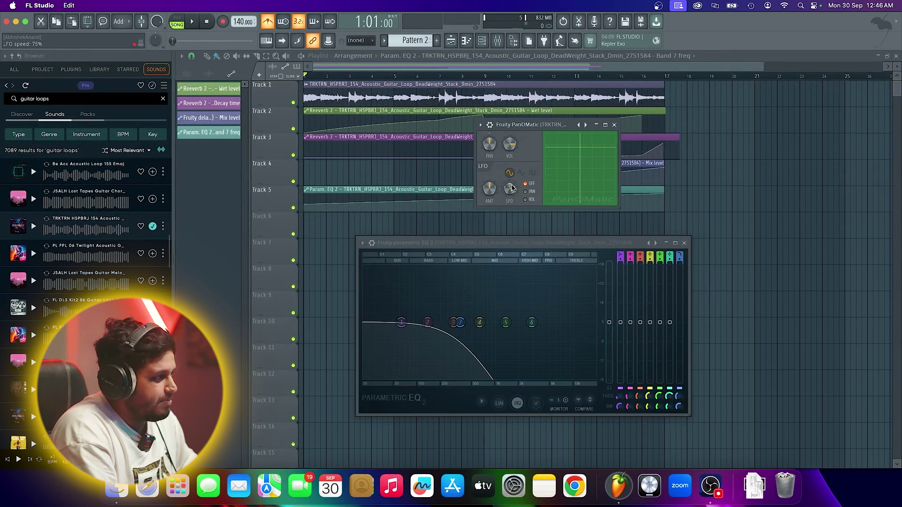
# Create automation clips for PanOMatic's LFO speed and LFO amount
pyautogui.rightClick(513, 189)
pyautogui.click(547, 260)
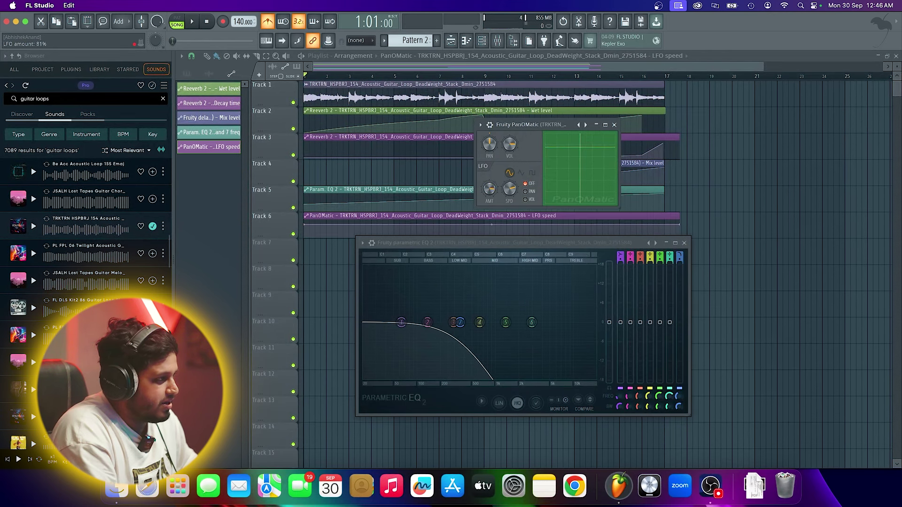
pyautogui.rightClick(490, 194)
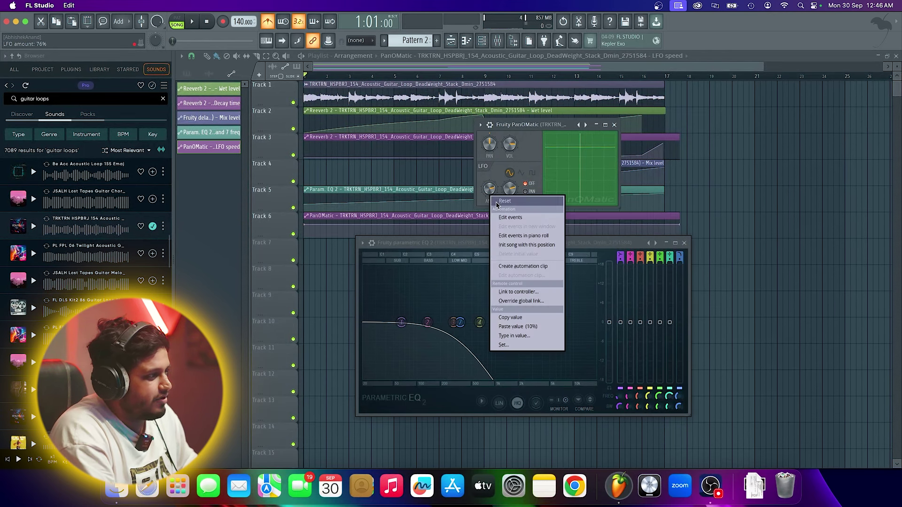
pyautogui.click(526, 267)
# Detach the PanOMatic window and move it and the Parametric EQ 2 window away from the LFO automation clips
pyautogui.click(480, 125)
pyautogui.click(513, 335)
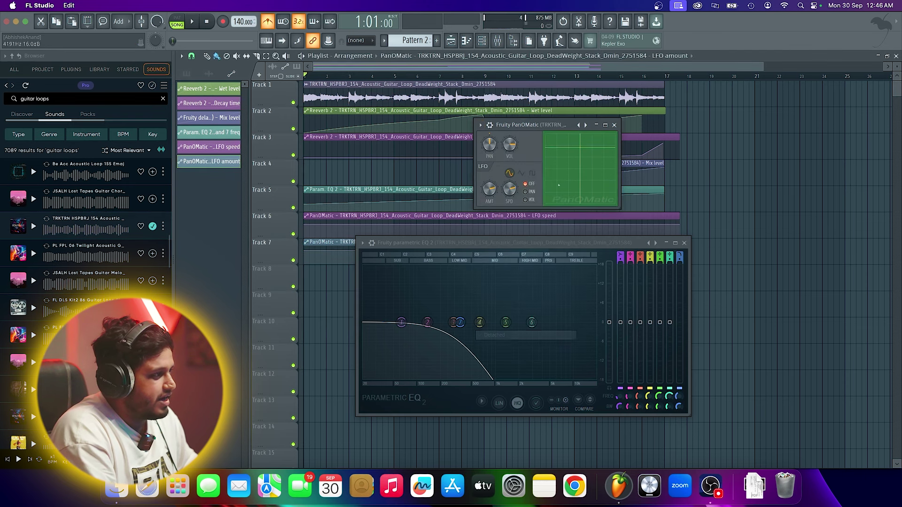
pyautogui.moveTo(547, 245); pyautogui.dragTo(534, 327)
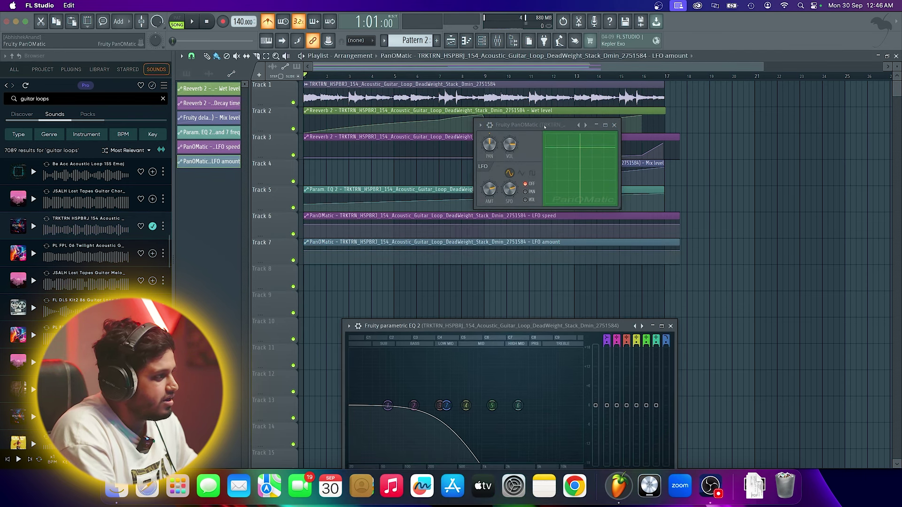
pyautogui.moveTo(544, 126); pyautogui.dragTo(717, 132)
# Set PanOMatic's LFO to modulate panning and audition the loop from 5:14:00
pyautogui.click(413, 76)
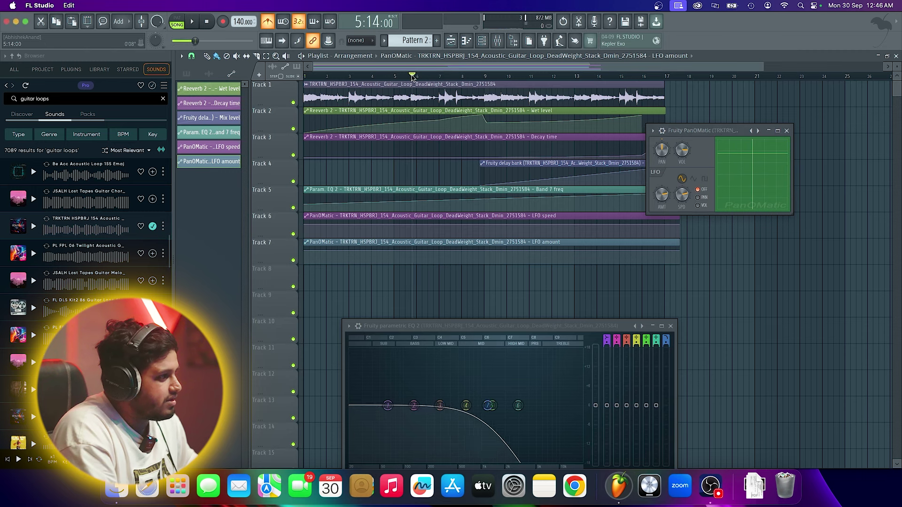
pyautogui.click(698, 197)
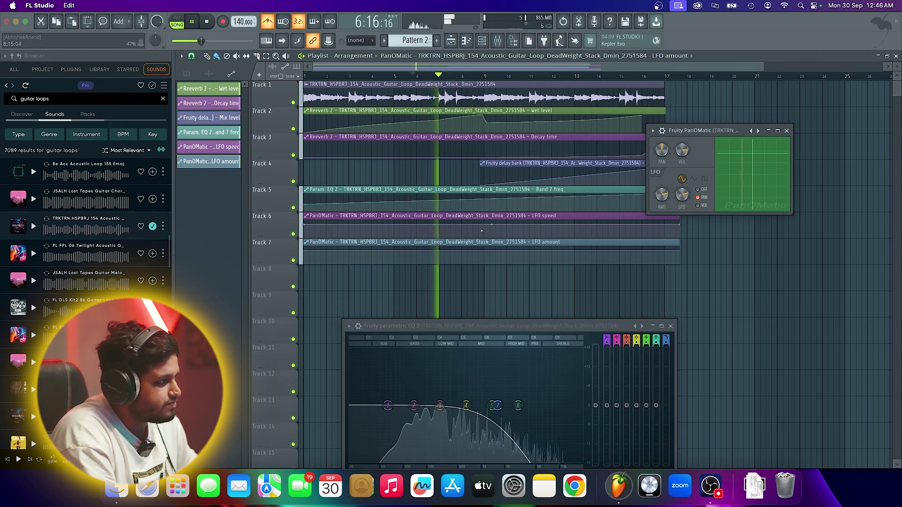
pyautogui.press('space')
# Move the LFO speed and LFO amount automation clips to start around bar 9
pyautogui.moveTo(481, 231); pyautogui.dragTo(656, 220)
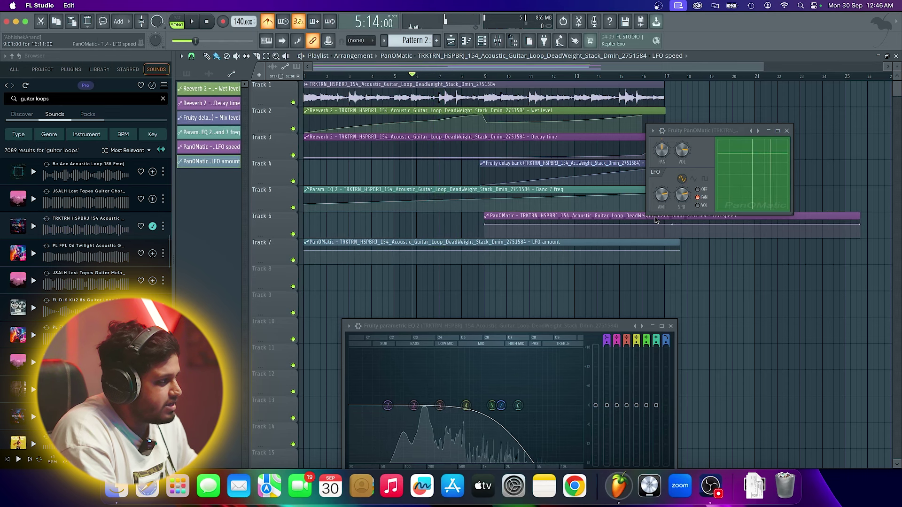
pyautogui.moveTo(460, 248); pyautogui.dragTo(639, 248)
pyautogui.moveTo(568, 241); pyautogui.dragTo(572, 242)
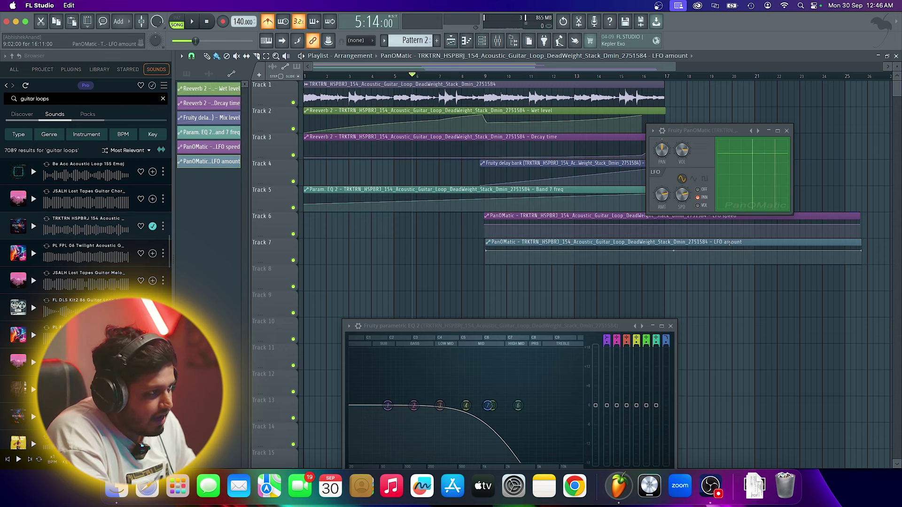
# Move the PanOMatic window clear of the clips and shape the LFO amount clip into rises and dips between bars 9 and 13
pyautogui.moveTo(701, 136); pyautogui.dragTo(705, 101)
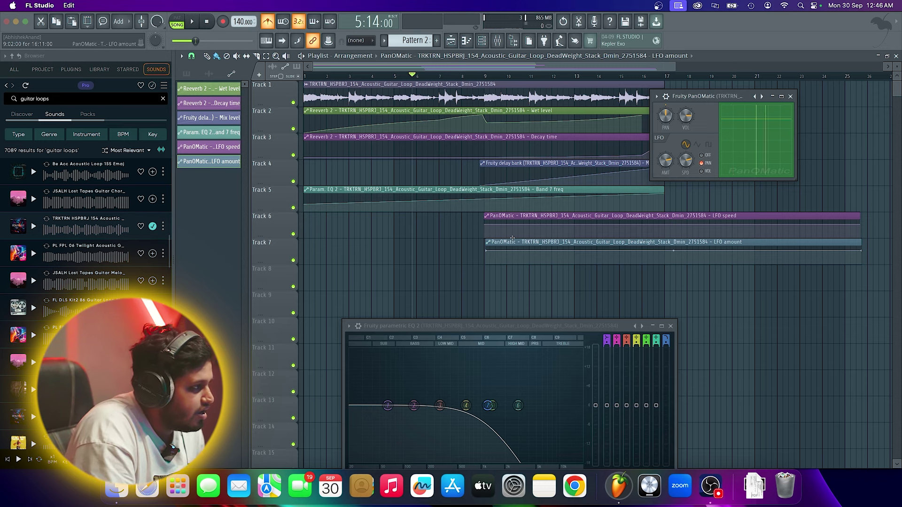
pyautogui.moveTo(509, 247); pyautogui.dragTo(505, 249)
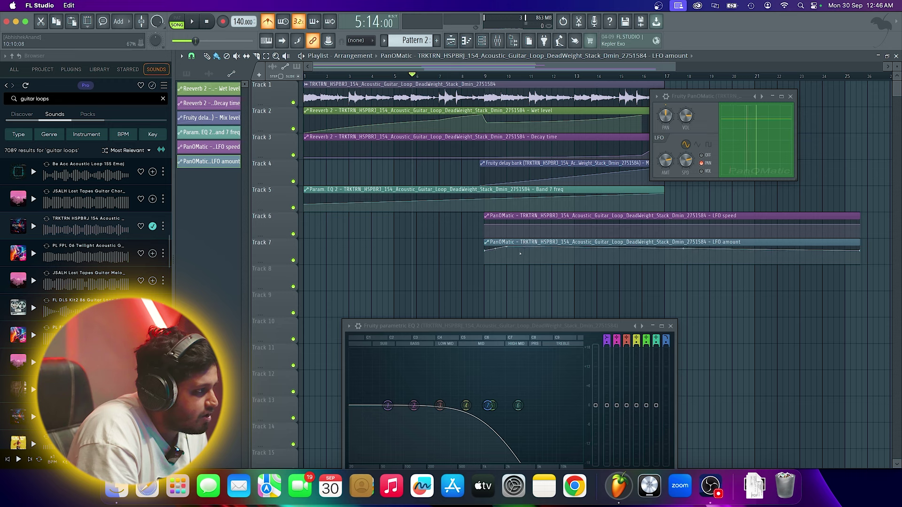
pyautogui.moveTo(520, 254); pyautogui.dragTo(572, 255)
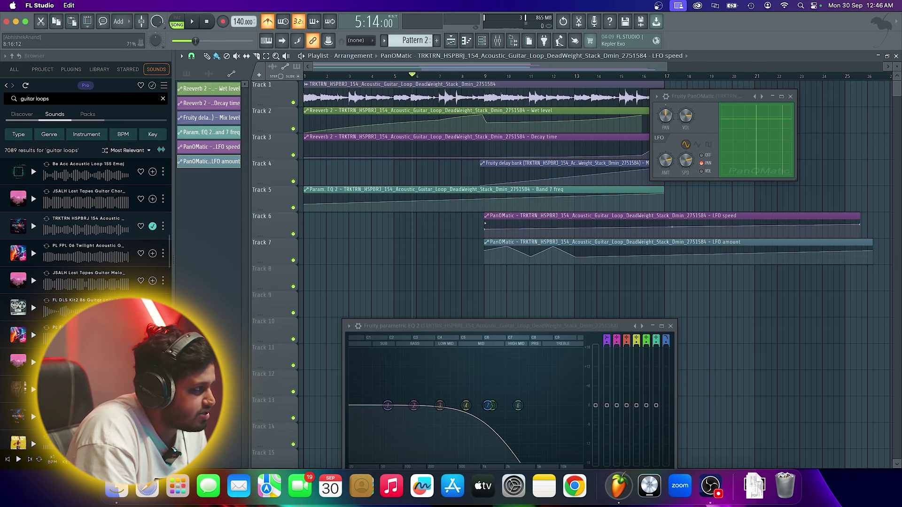
# Audition the loop with the LFO automation from 8:16:00
pyautogui.click(481, 77)
pyautogui.press('space')
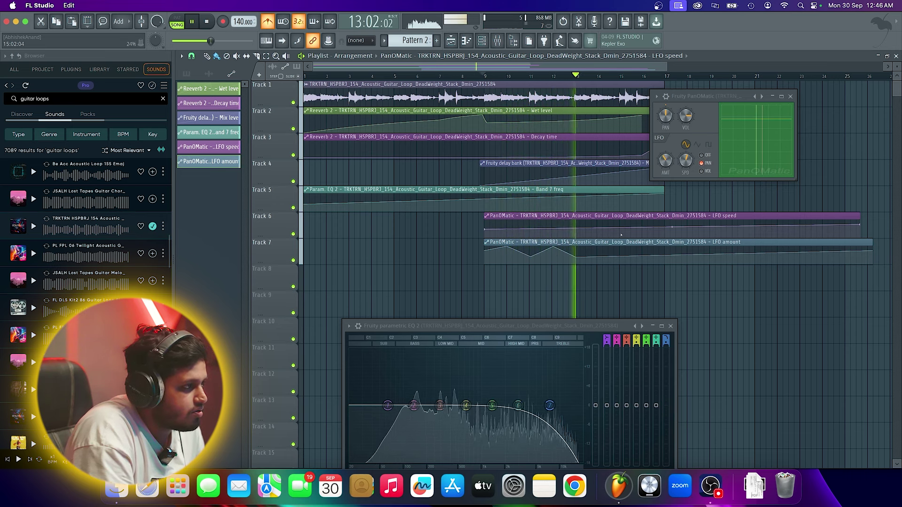
pyautogui.press('space')
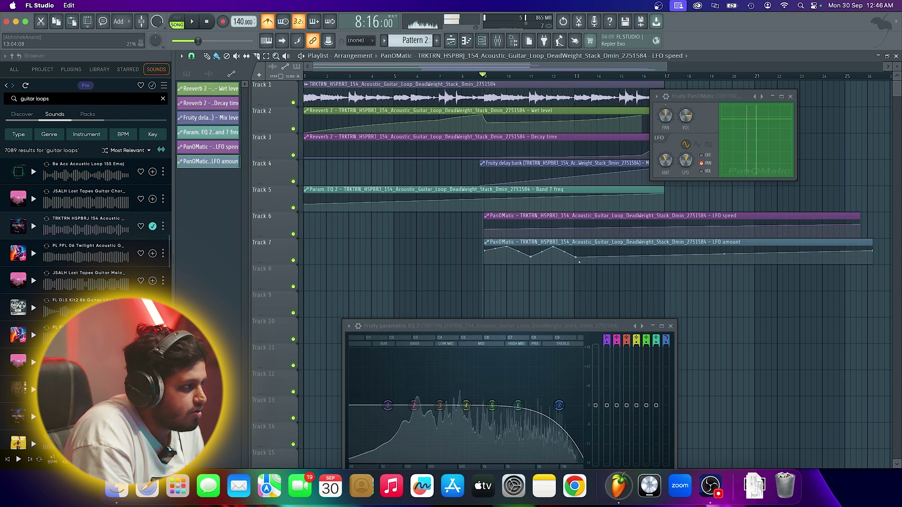
# Lower the LFO amount point near bar 13, shift it slightly later and replay the section from bar 9
pyautogui.moveTo(578, 258); pyautogui.dragTo(585, 262)
pyautogui.press('space')
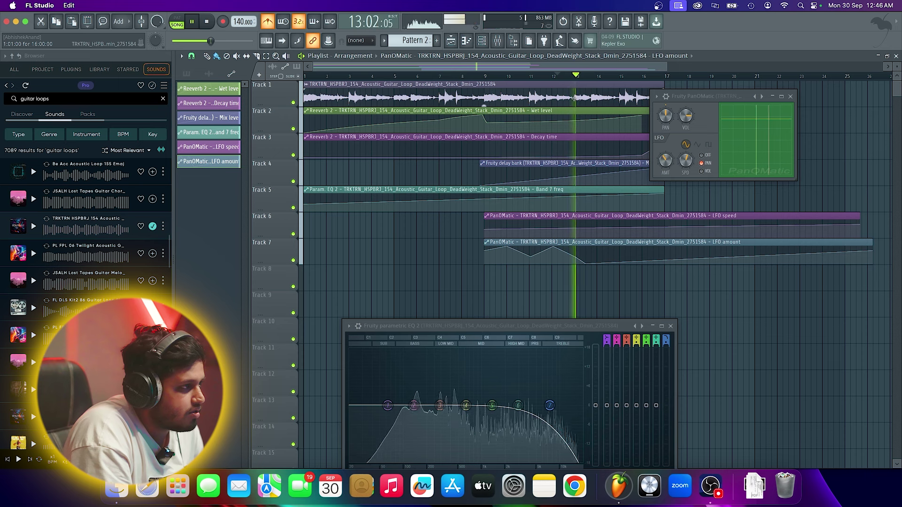
pyautogui.press('space')
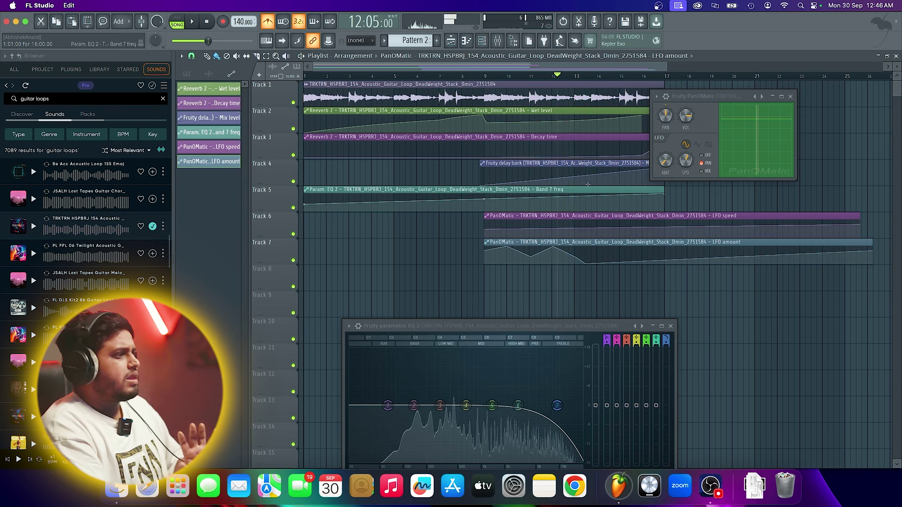
# Delete PanOMatic's LFO amount and LFO speed automation clips from the project
pyautogui.rightClick(232, 165)
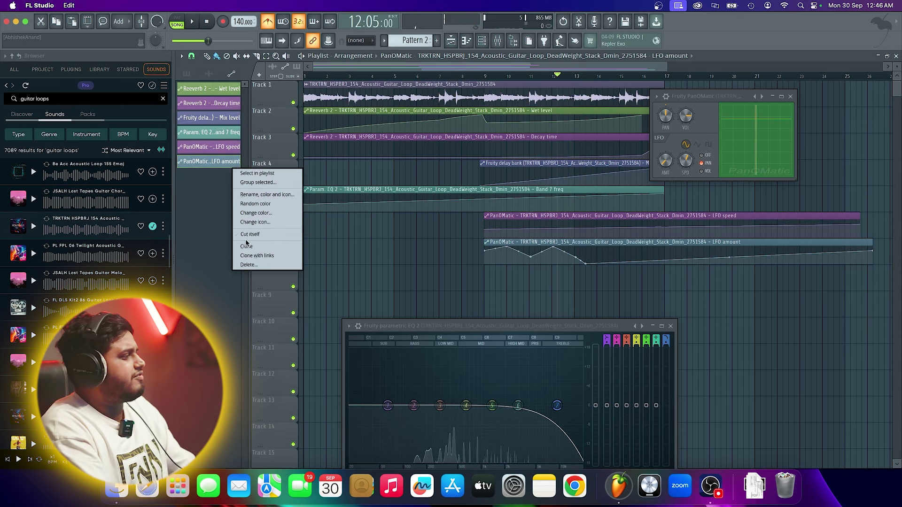
pyautogui.click(252, 265)
pyautogui.press('Return')
pyautogui.rightClick(230, 147)
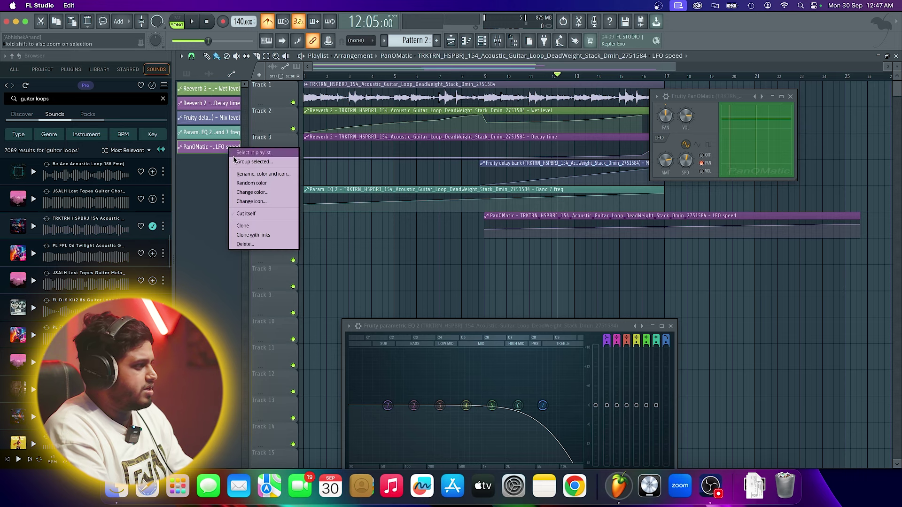
pyautogui.click(256, 243)
pyautogui.press('Return')
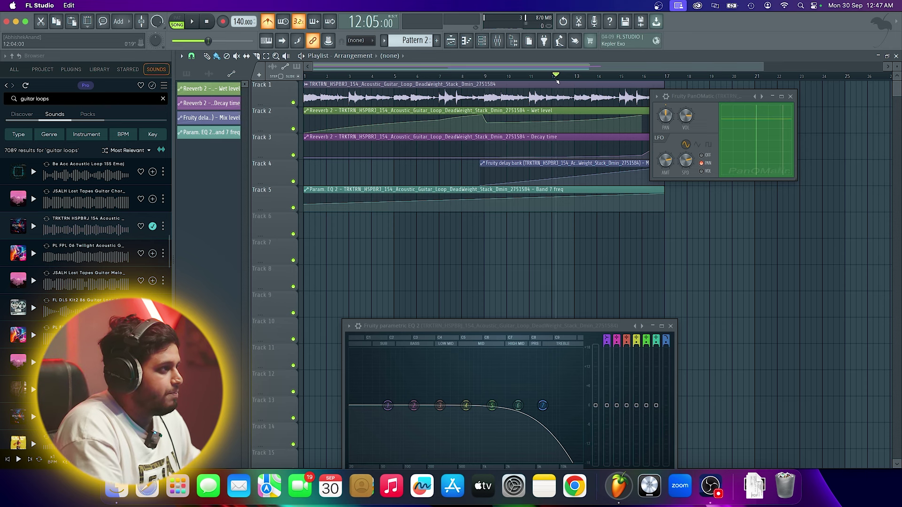
# Bypass all effect slots on the guitar loop's mixer track and audition the dry loop from the start
pyautogui.press('space')
pyautogui.click(501, 44)
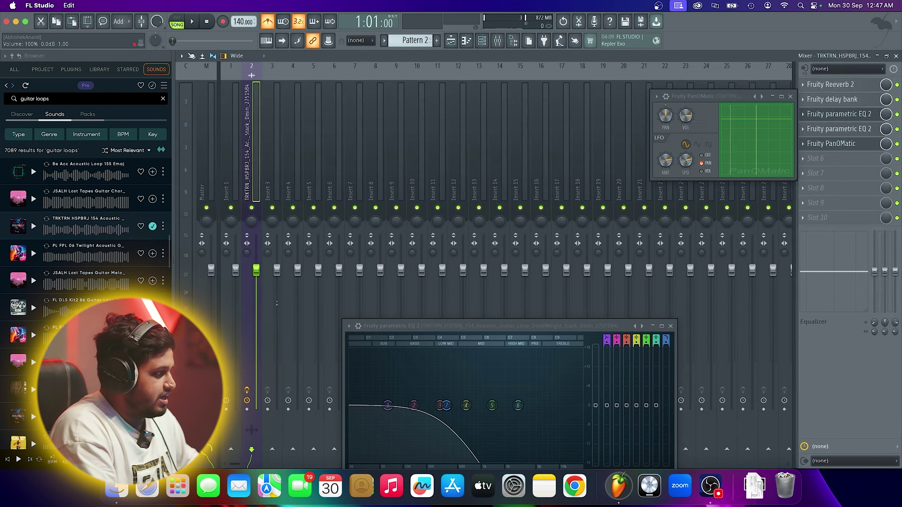
pyautogui.click(247, 390)
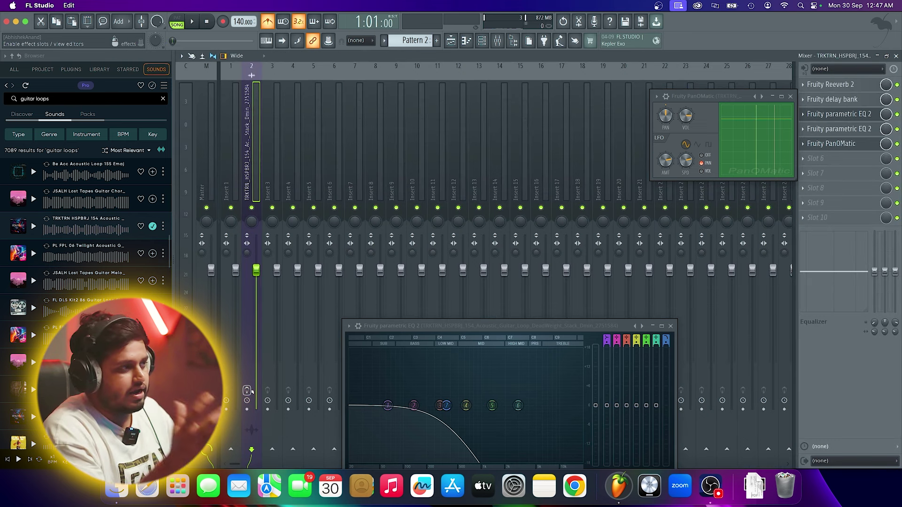
pyautogui.press('space')
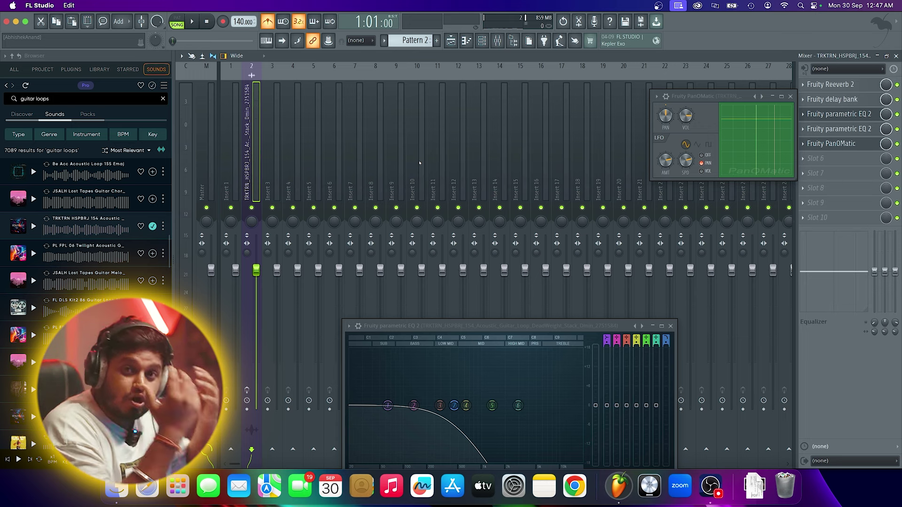
pyautogui.press('space')
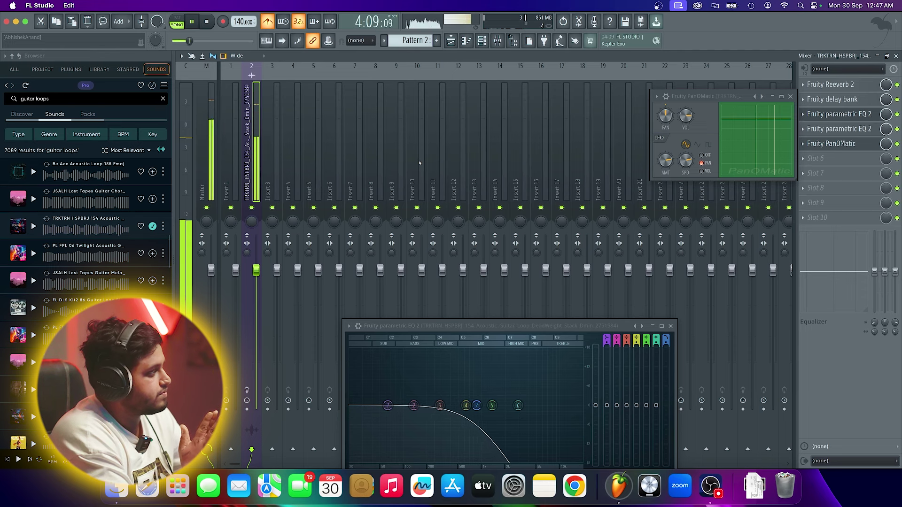
pyautogui.press('space')
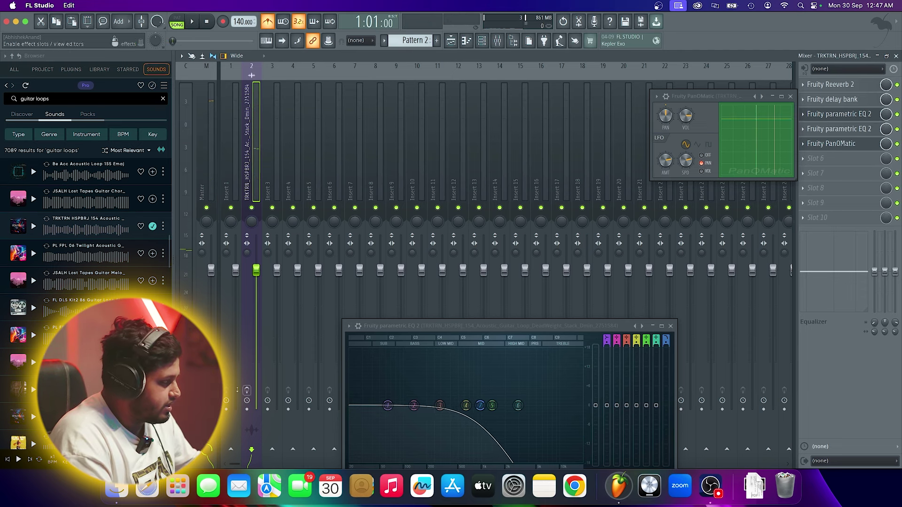
# Re-enable the guitar track's effects, audition the loop and switch off the Fruity PanOMatic slot
pyautogui.press('space')
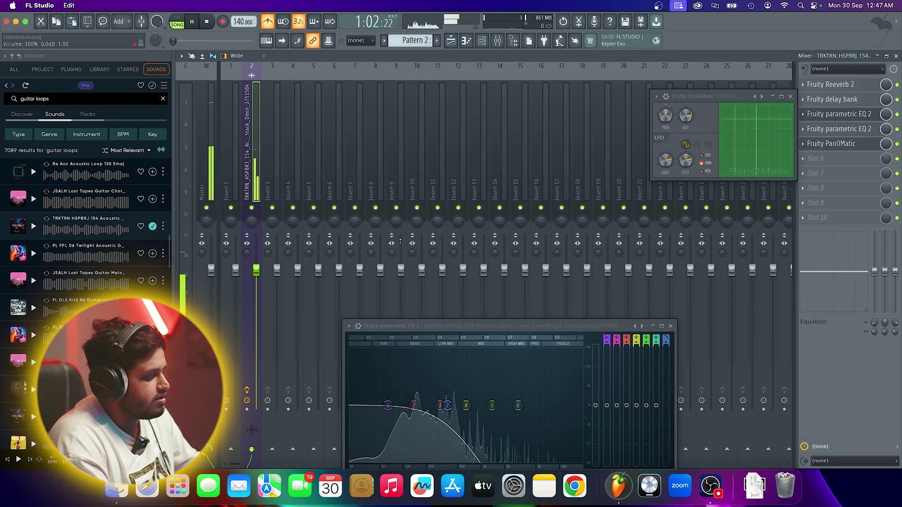
pyautogui.press('space')
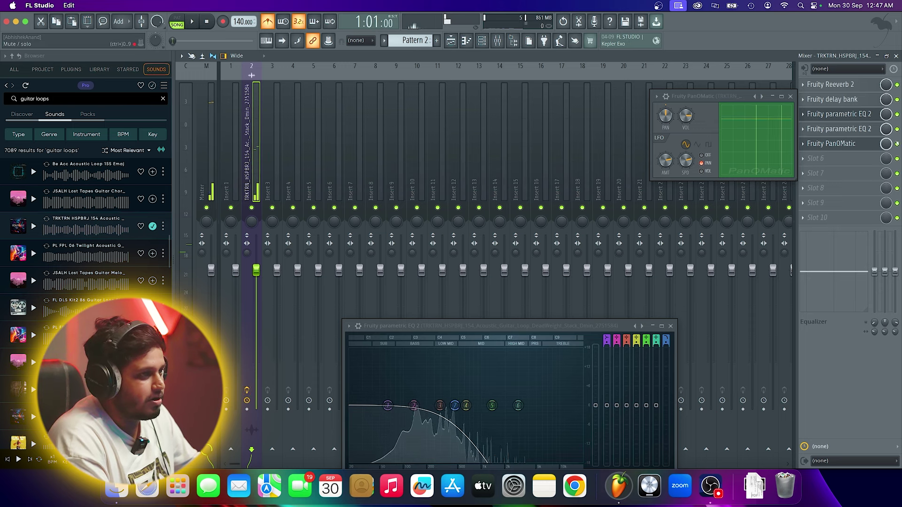
pyautogui.press('space')
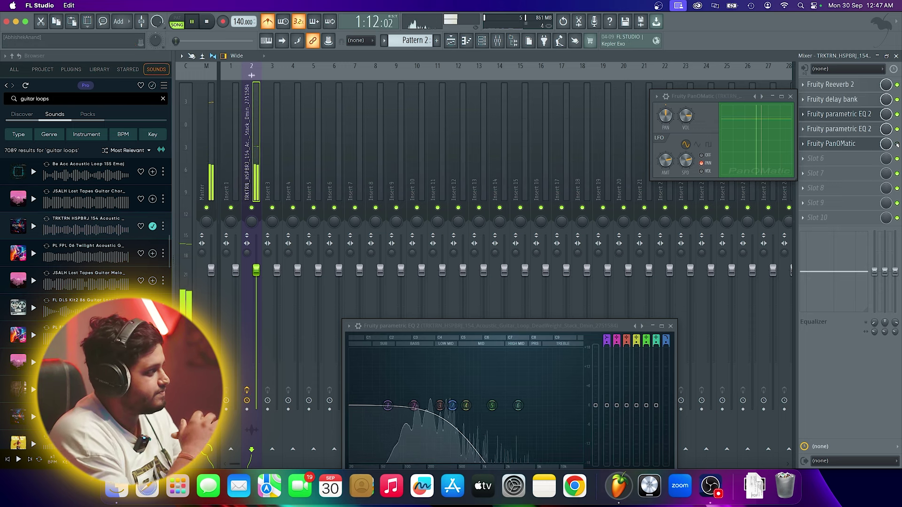
pyautogui.press('space')
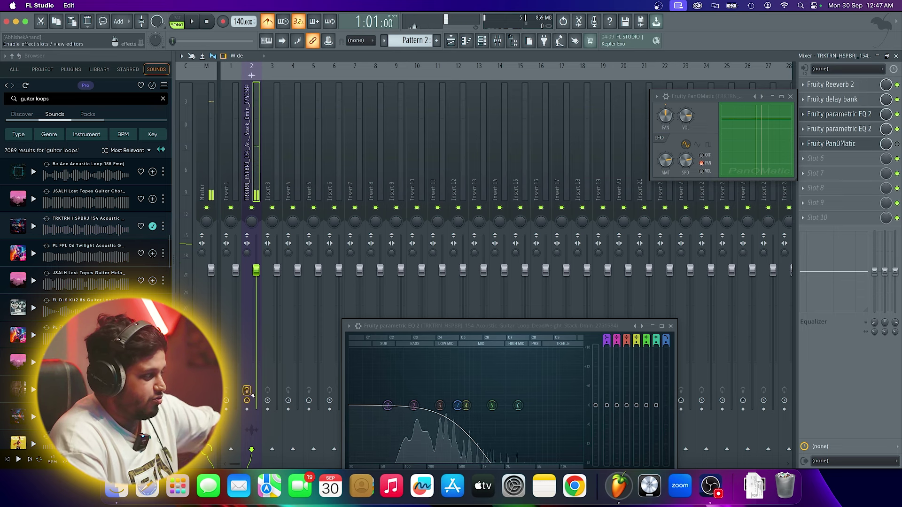
# Compare the loop with effects bypassed and re-enabled, playing the processed version through to bar 16 with the Playlist shown
pyautogui.press('space')
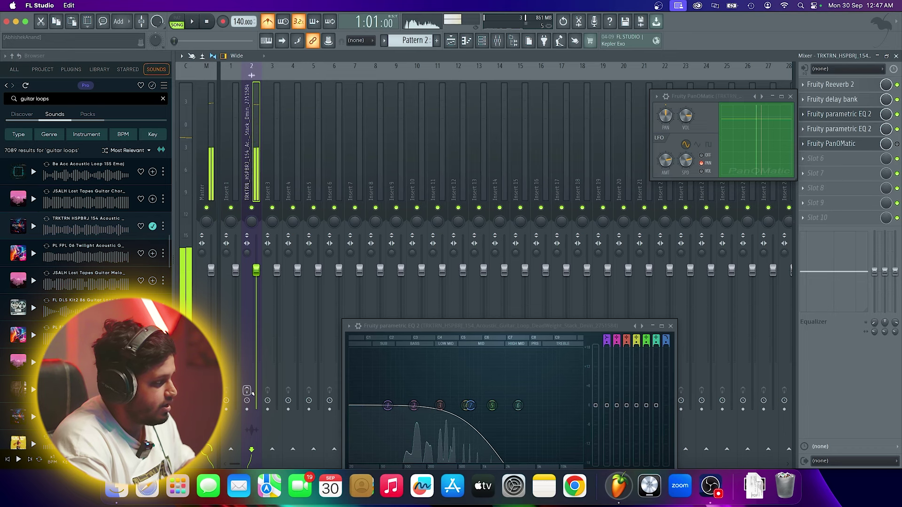
pyautogui.press('space')
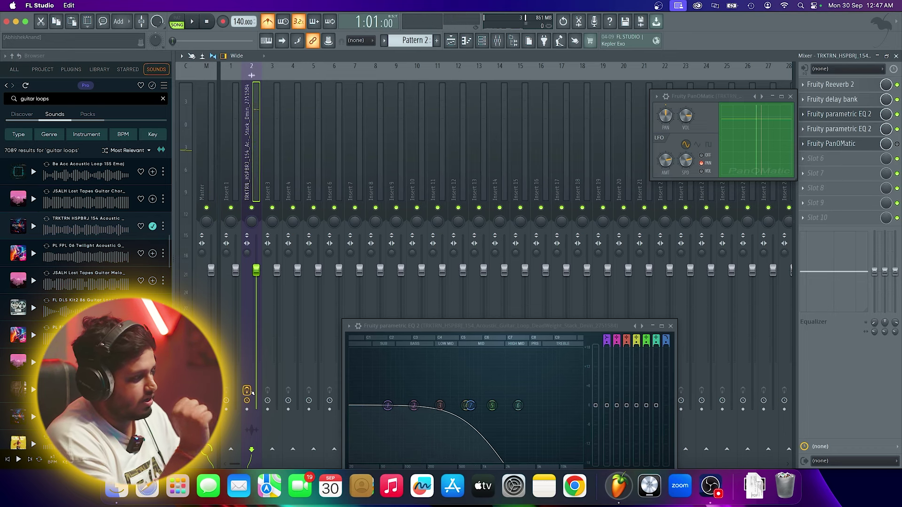
pyautogui.press('space')
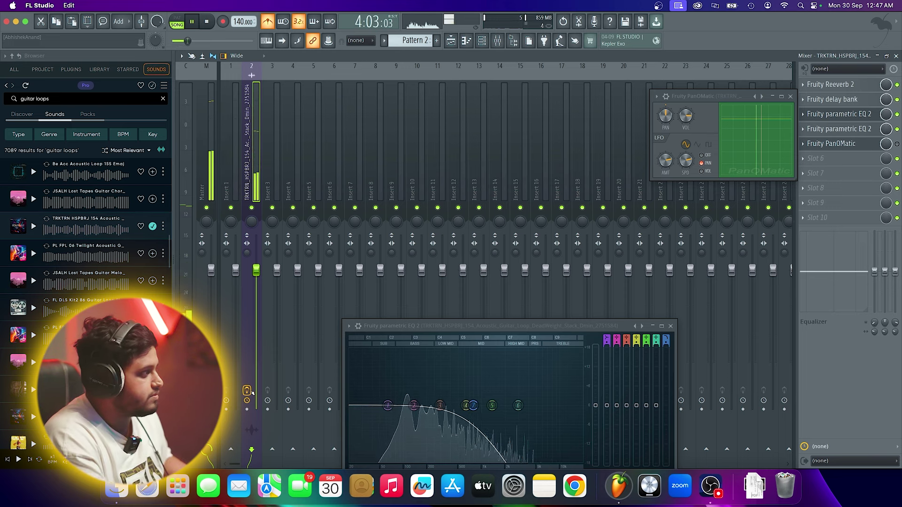
pyautogui.click(457, 40)
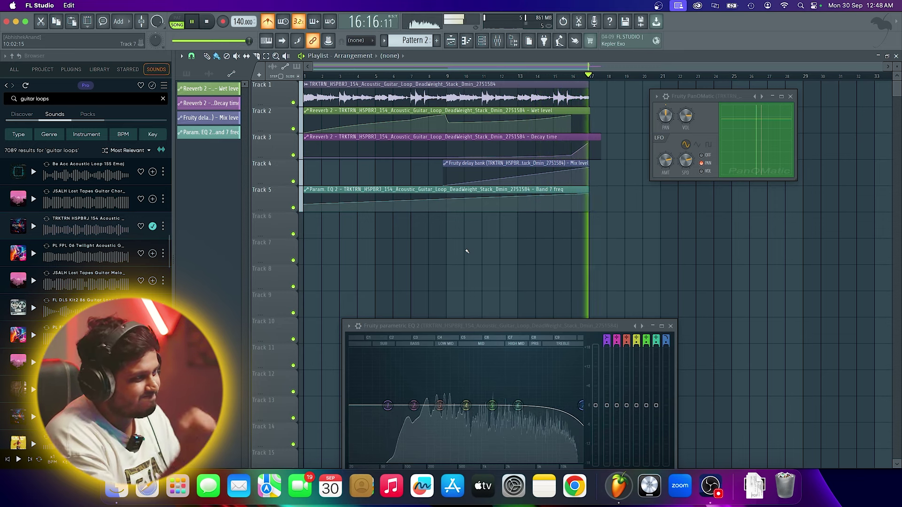
pyautogui.press('space')
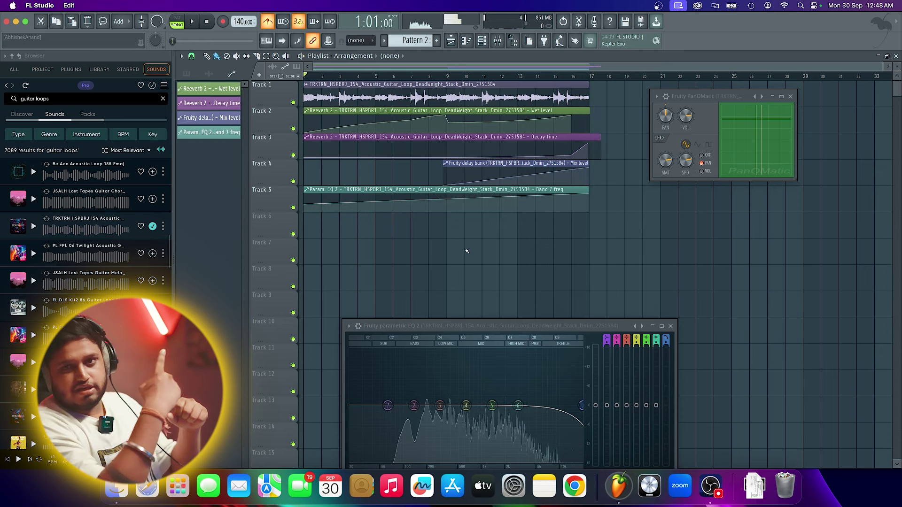